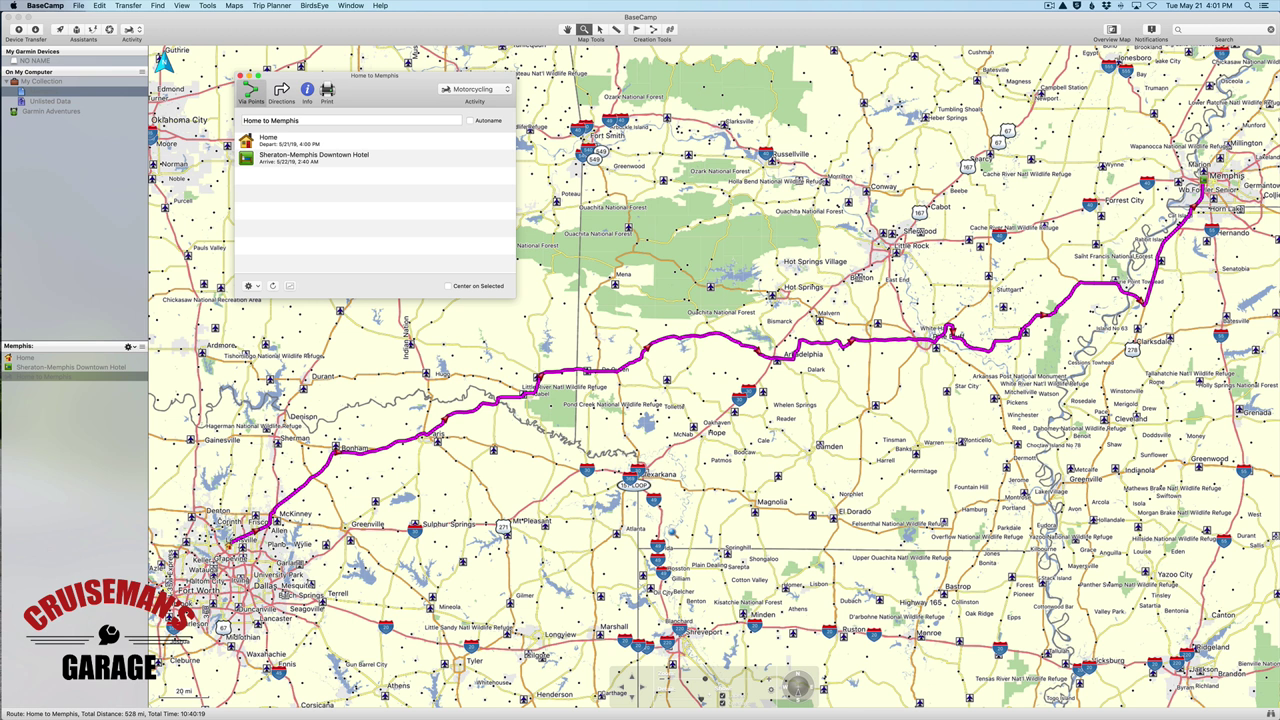
View the Home to Memphis route's summary information and open its turn-by-turn directions in an enlarged route window.
{"action": "left_click", "coordinate": [64, 143]}
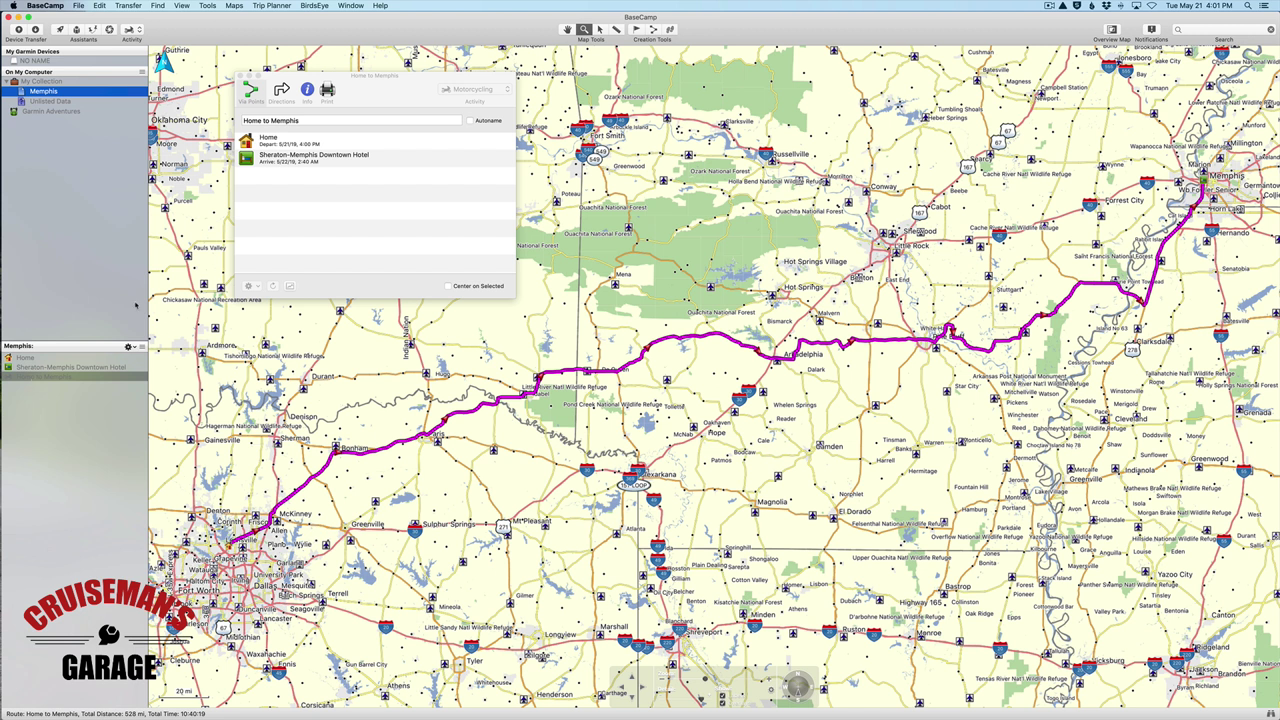
{"action": "left_click", "coordinate": [307, 91]}
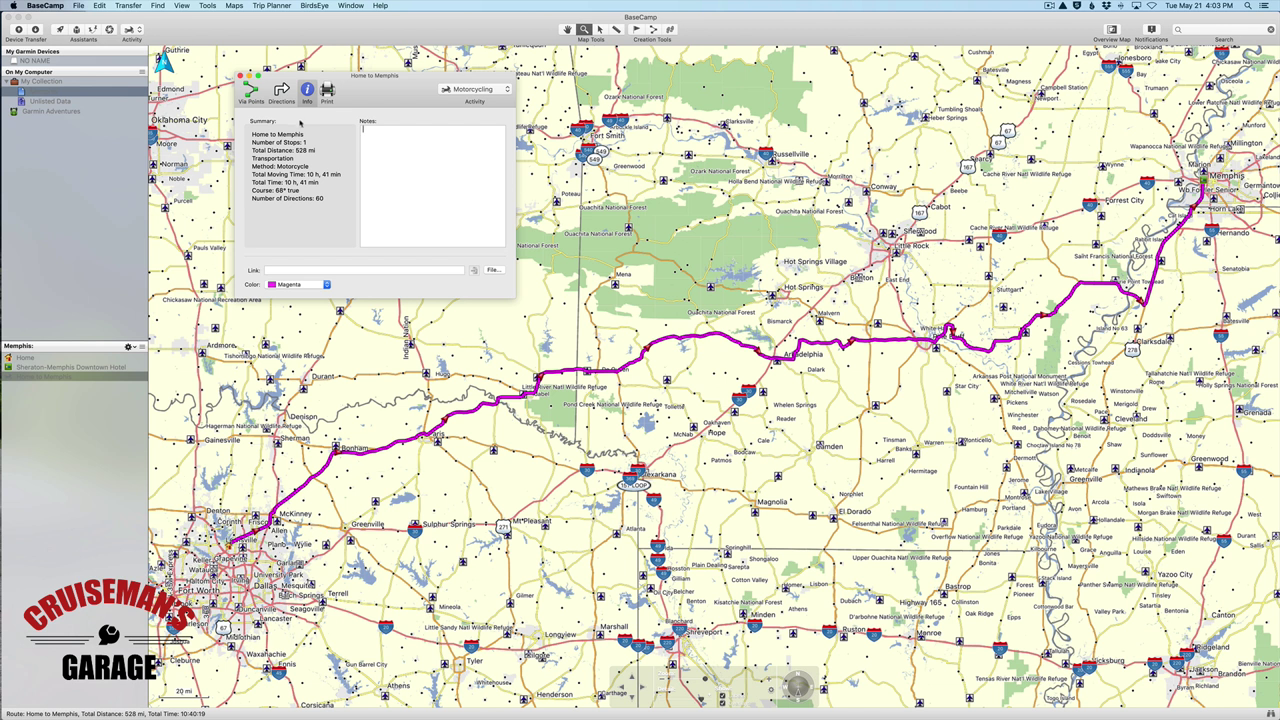
{"action": "left_click", "coordinate": [281, 90]}
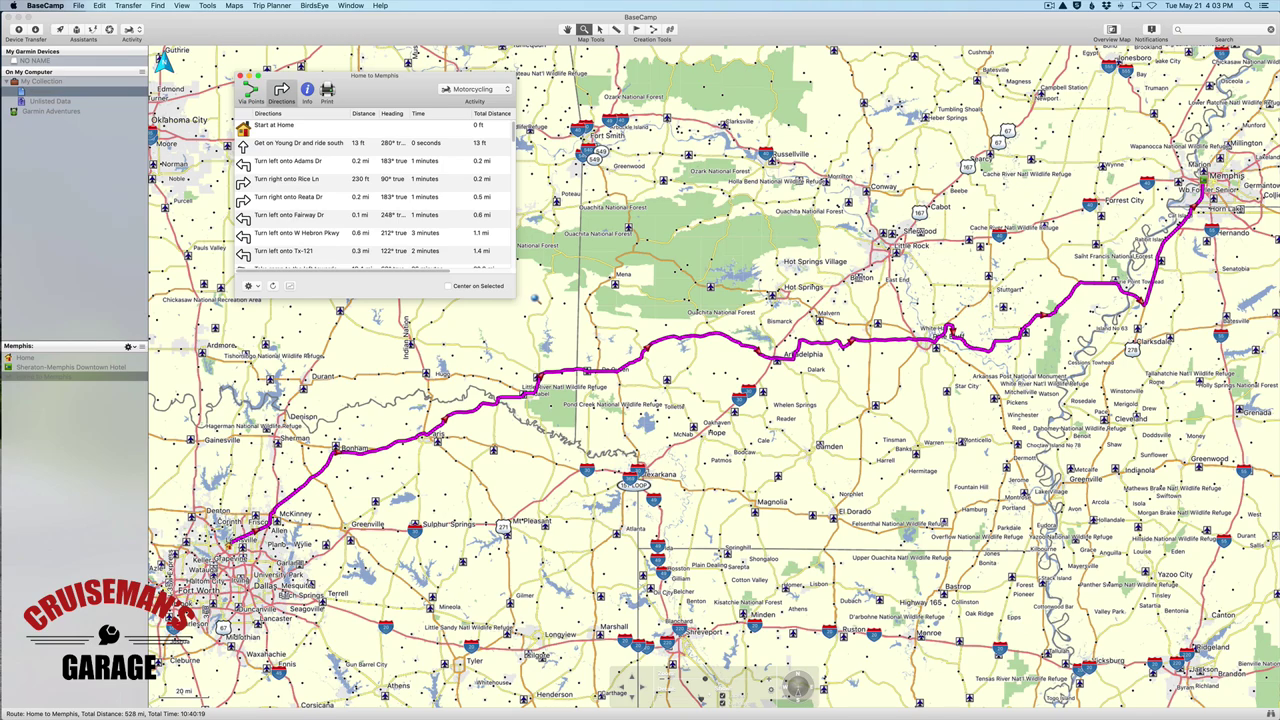
{"action": "left_click_drag", "start_coordinate": [515, 297], "coordinate": [815, 314]}
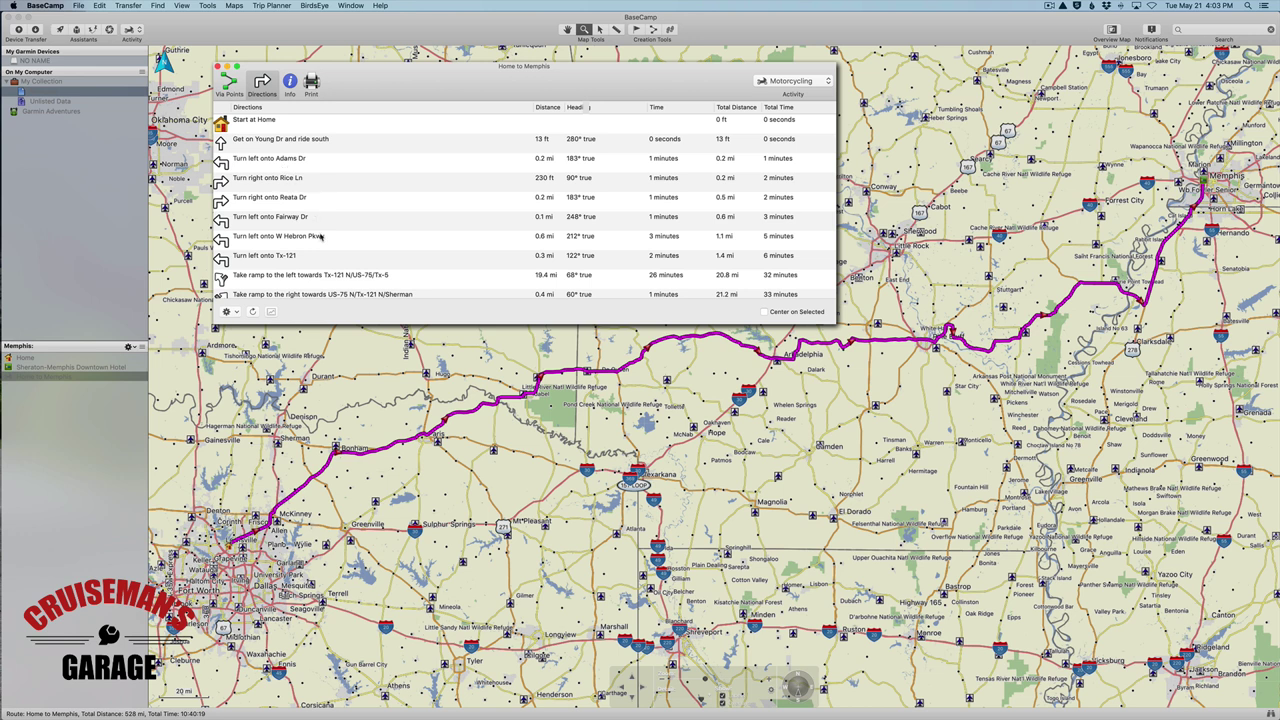
Examine the route's directions with their cumulative distances and times to find a suitable overnight stopping area.
{"action": "scroll", "coordinate": [321, 237], "scroll_direction": "down", "scroll_amount": 4}
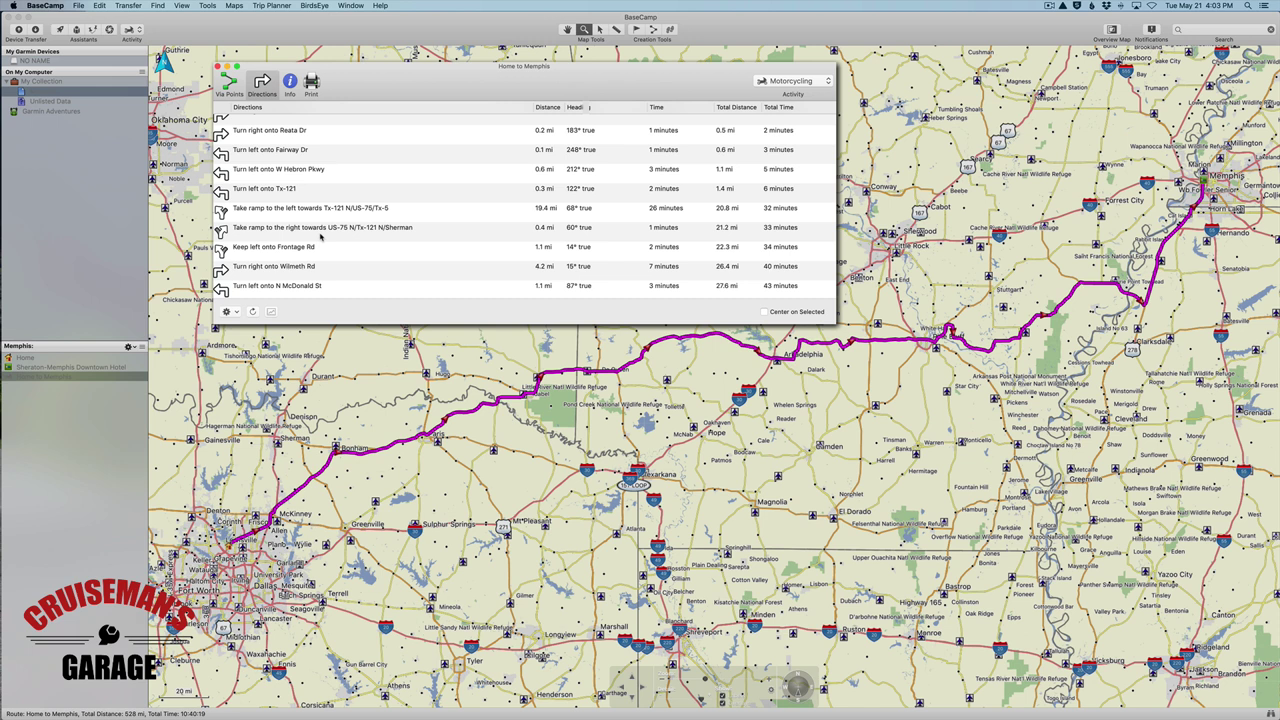
{"action": "key", "text": "super+w"}
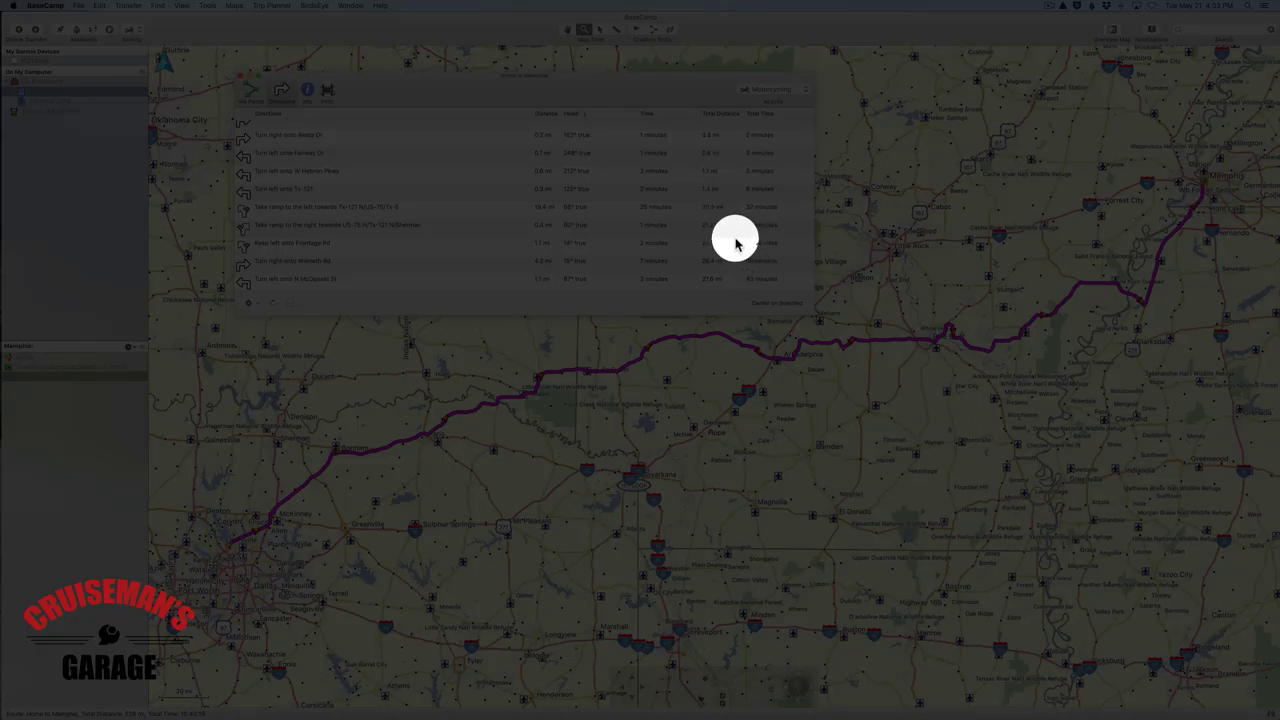
{"action": "scroll", "coordinate": [733, 236], "scroll_direction": "down", "scroll_amount": 1}
{"action": "scroll", "coordinate": [733, 236], "scroll_direction": "down", "scroll_amount": 8}
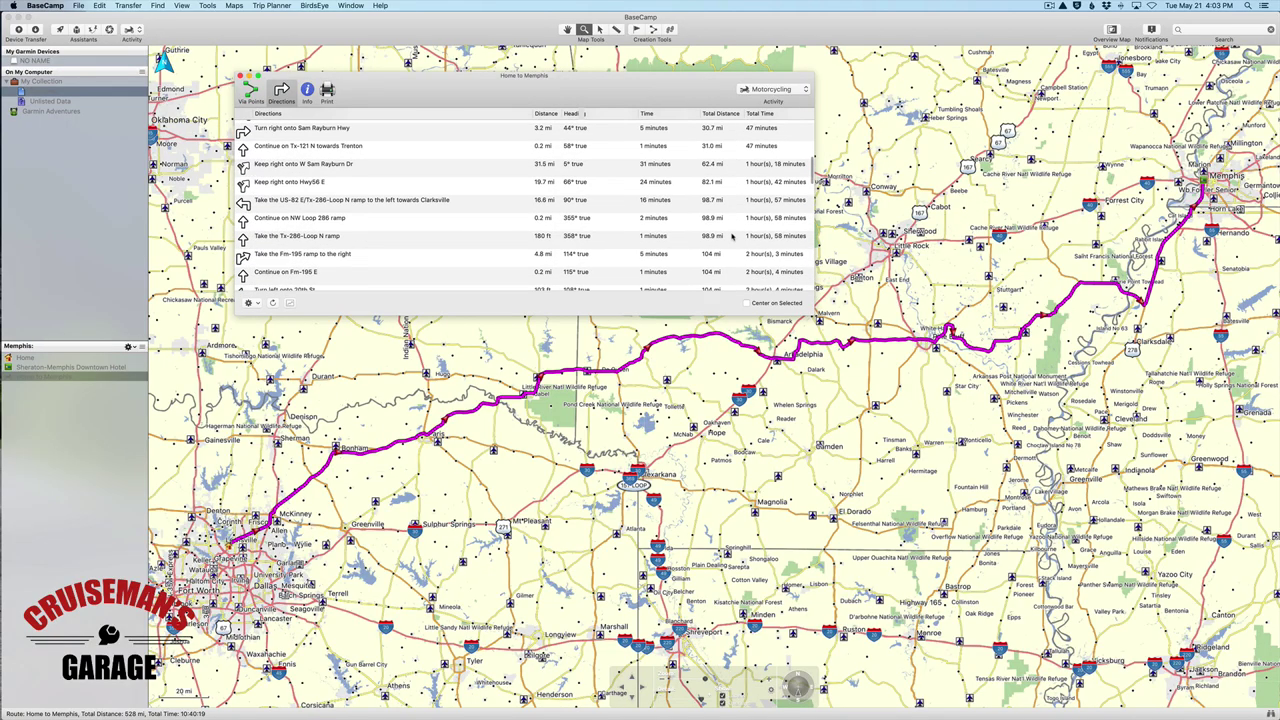
{"action": "scroll", "coordinate": [733, 236], "scroll_direction": "down", "scroll_amount": 2}
{"action": "scroll", "coordinate": [733, 236], "scroll_direction": "down", "scroll_amount": 1}
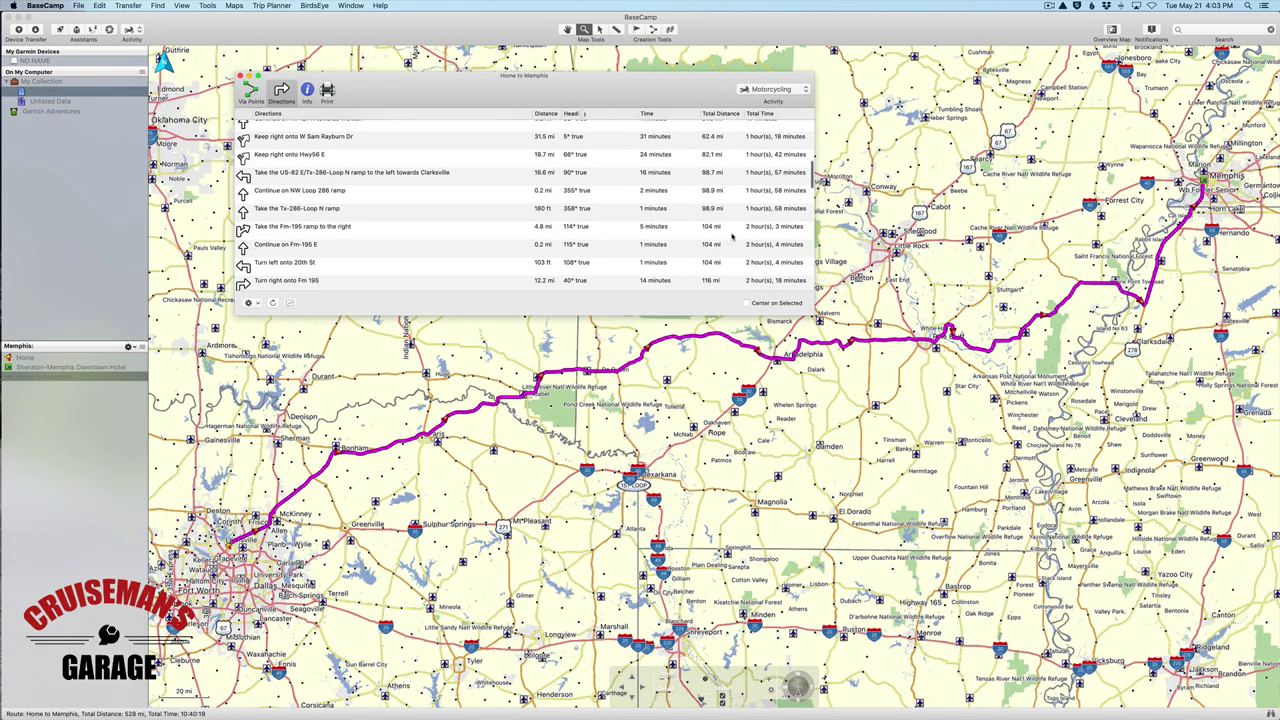
{"action": "scroll", "coordinate": [733, 236], "scroll_direction": "down", "scroll_amount": 6}
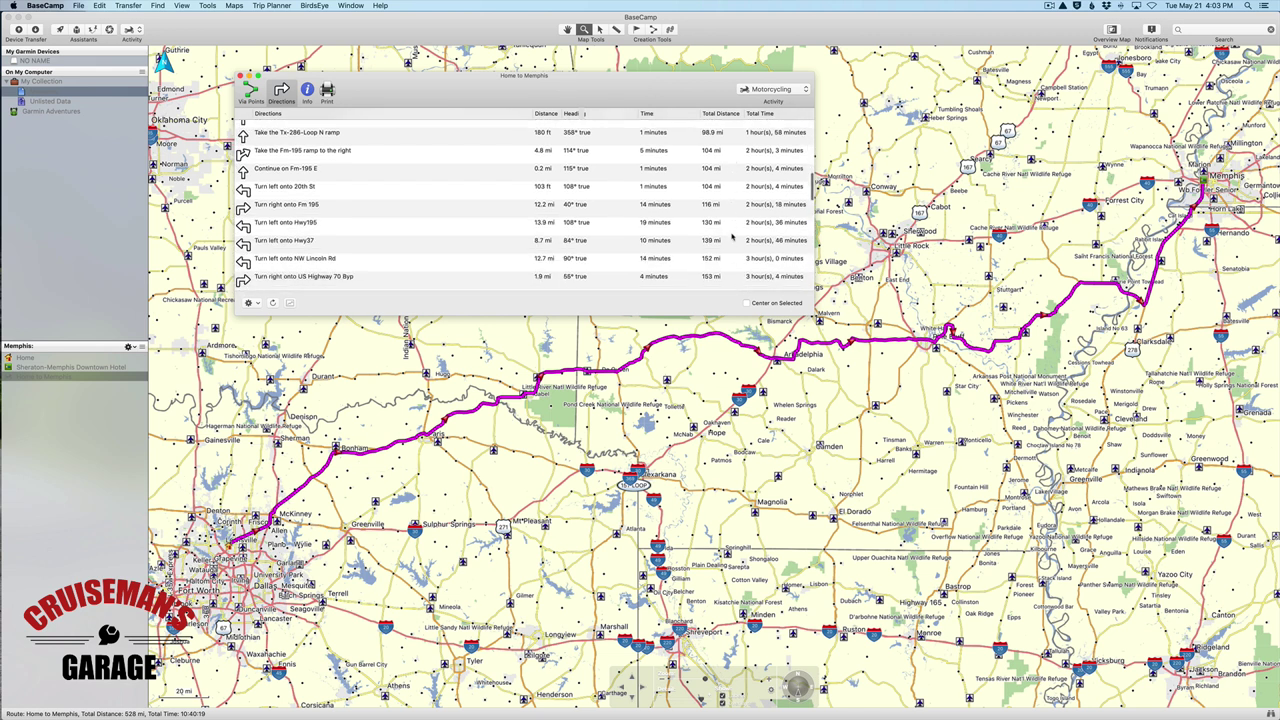
{"action": "scroll", "coordinate": [733, 236], "scroll_direction": "down", "scroll_amount": 5}
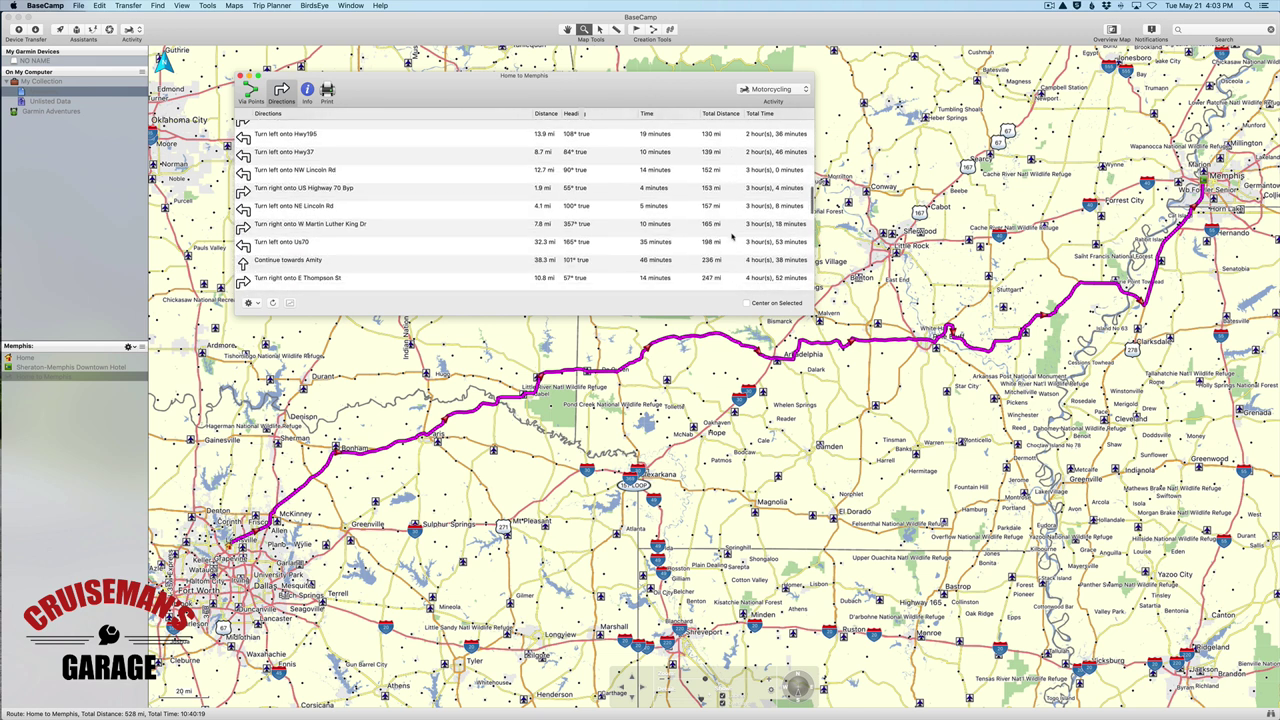
{"action": "scroll", "coordinate": [722, 235], "scroll_direction": "down", "scroll_amount": 1}
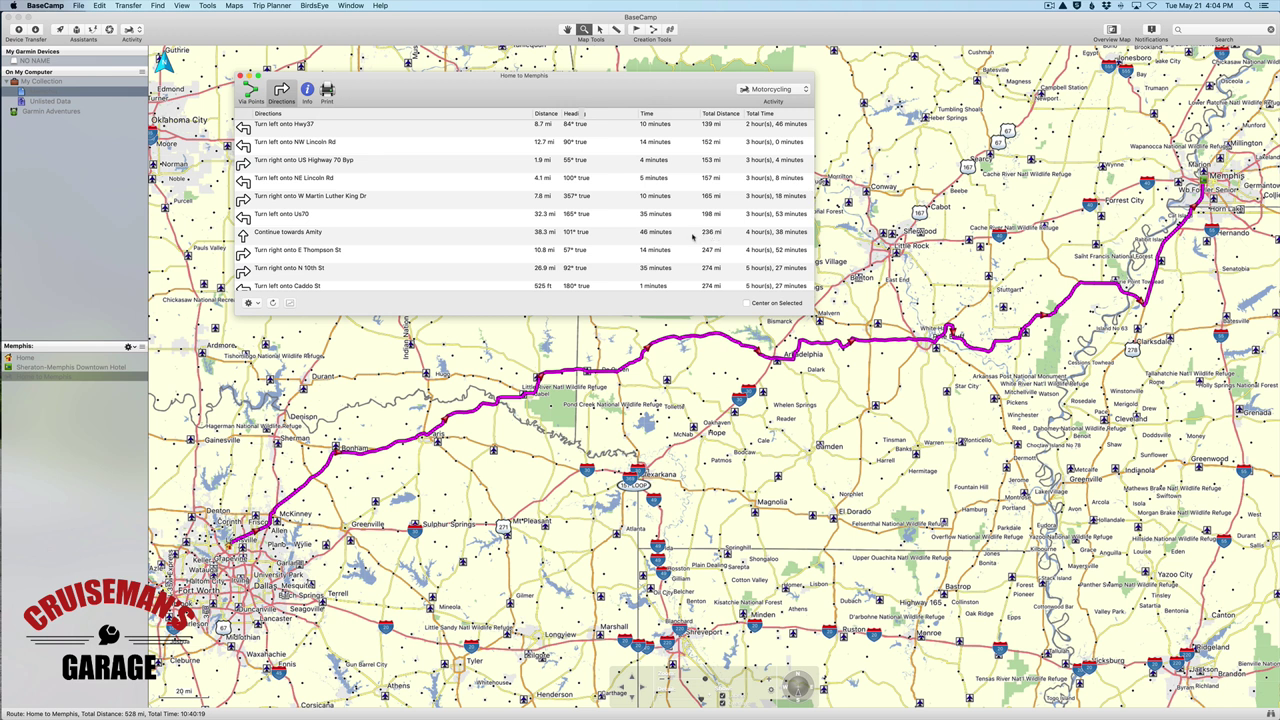
Locate the turns from "Continue towards Amity" through "Turn right onto Hwy222" on the map by selecting them in the directions.
{"action": "left_click", "coordinate": [692, 236]}
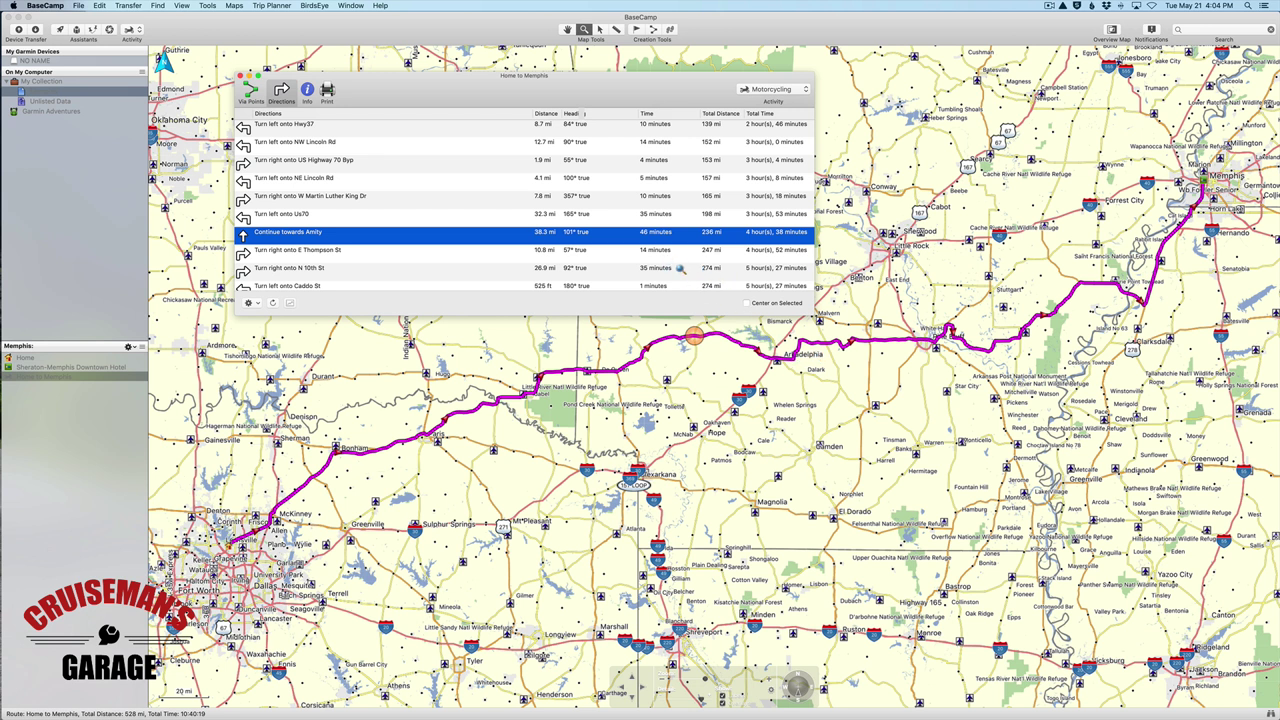
{"action": "left_click", "coordinate": [675, 255]}
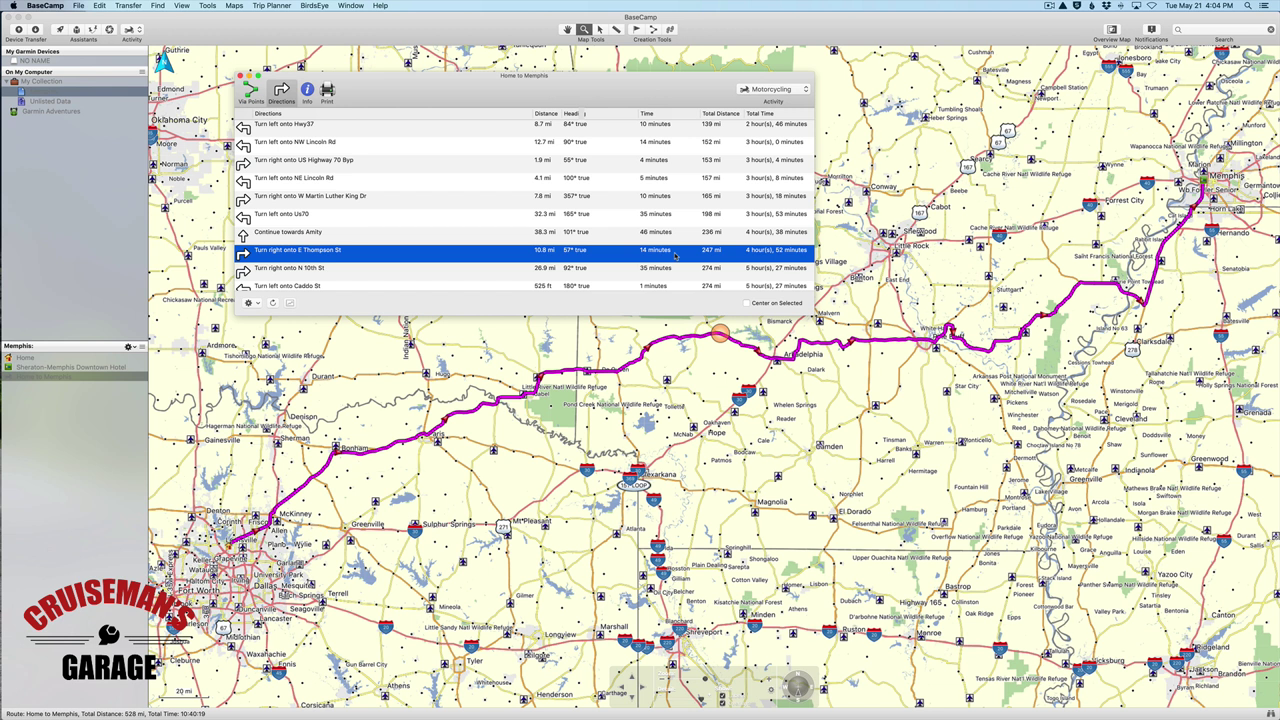
{"action": "left_click", "coordinate": [676, 270]}
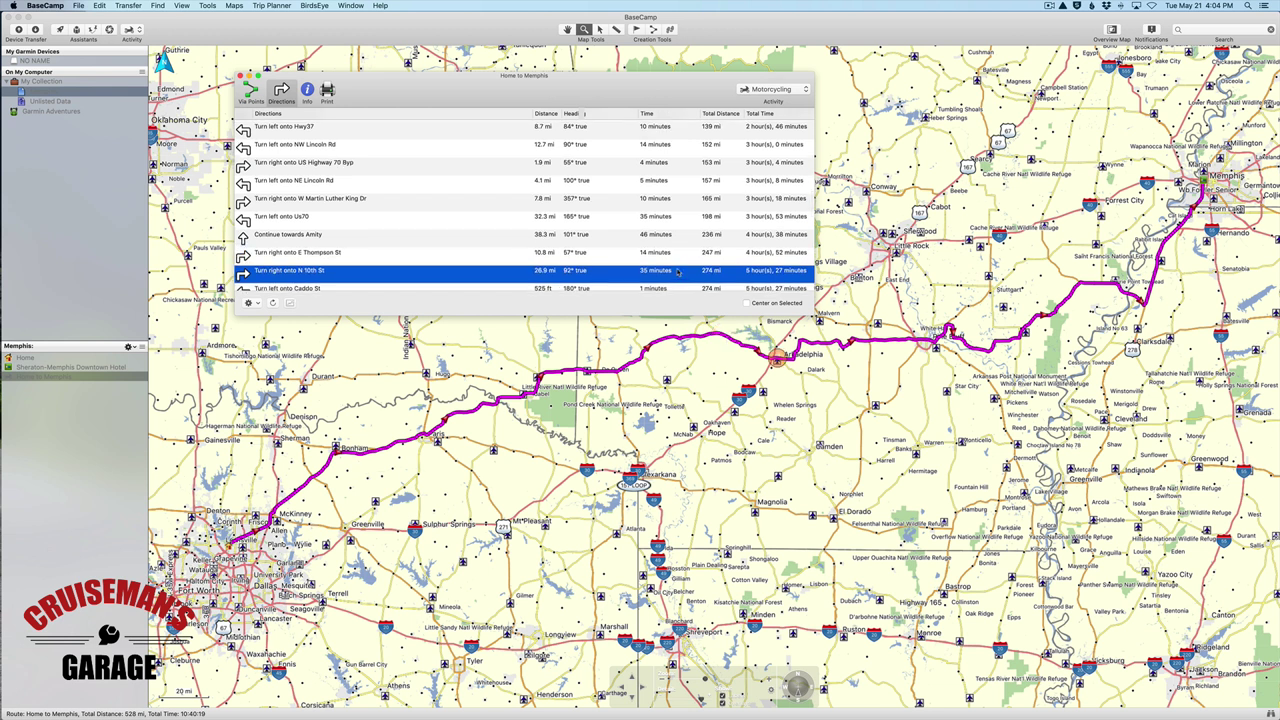
{"action": "scroll", "coordinate": [675, 277], "scroll_direction": "down", "scroll_amount": 3}
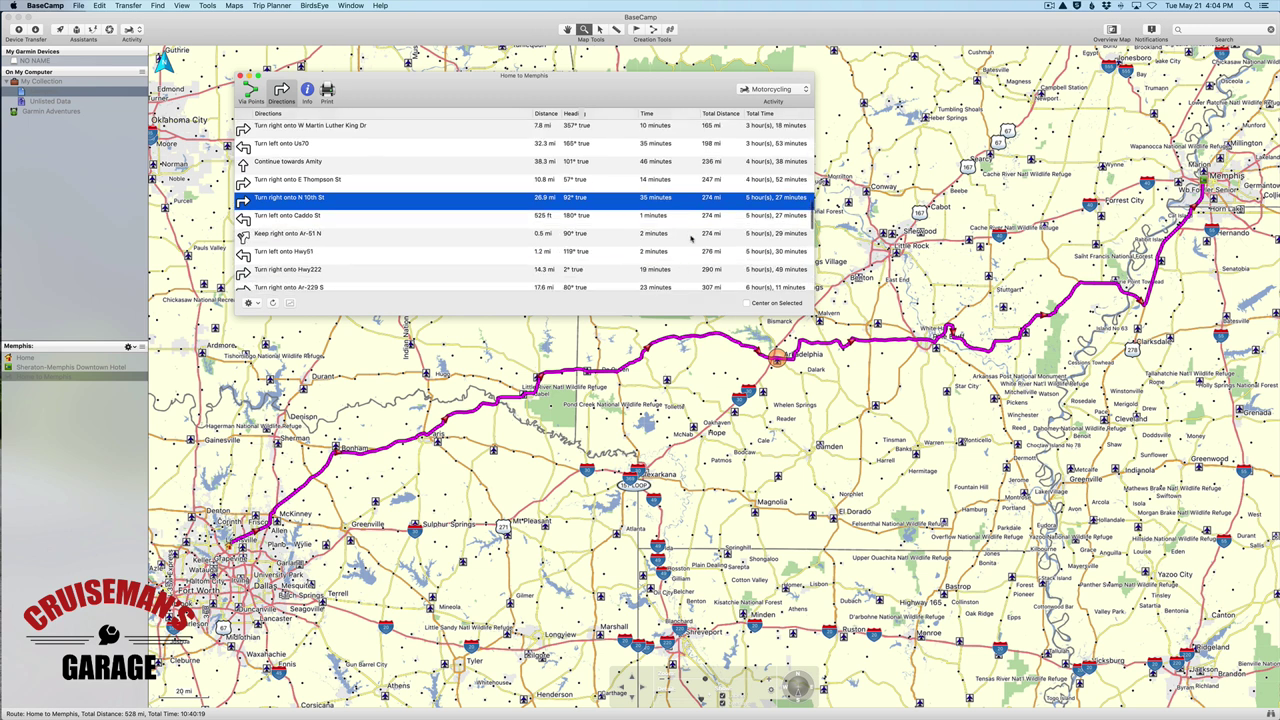
{"action": "left_click", "coordinate": [689, 234]}
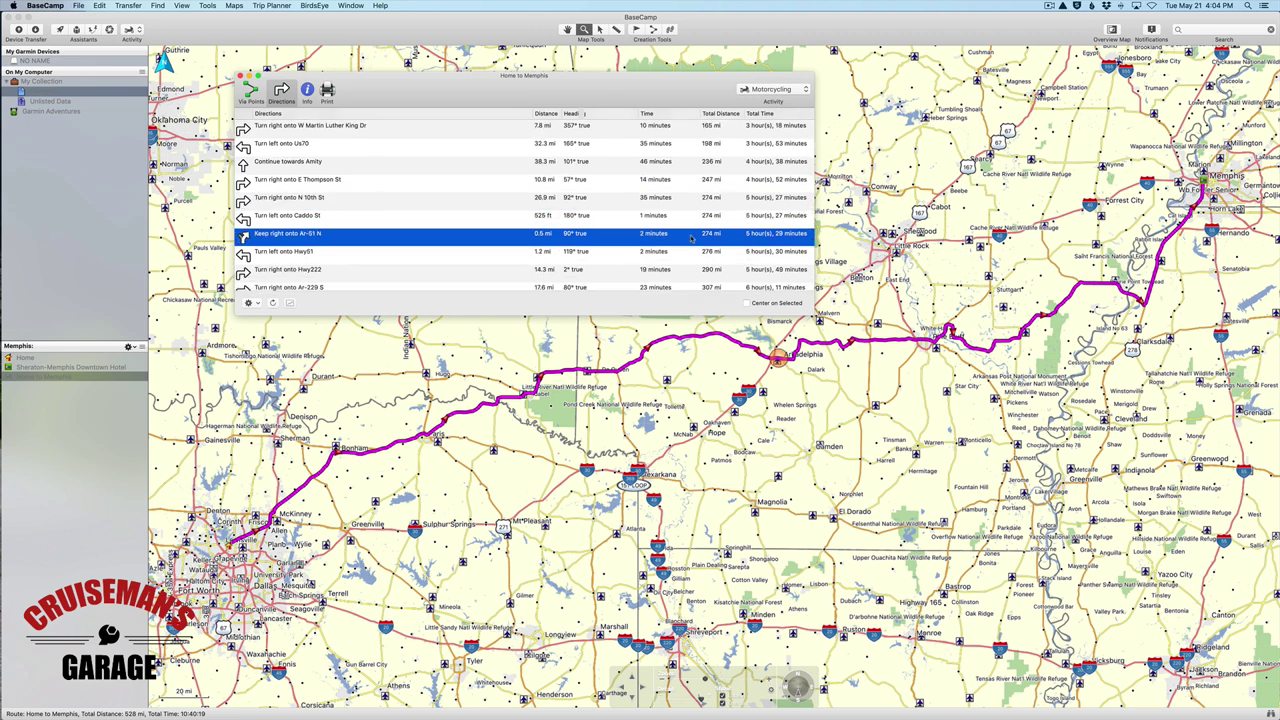
{"action": "left_click", "coordinate": [679, 271]}
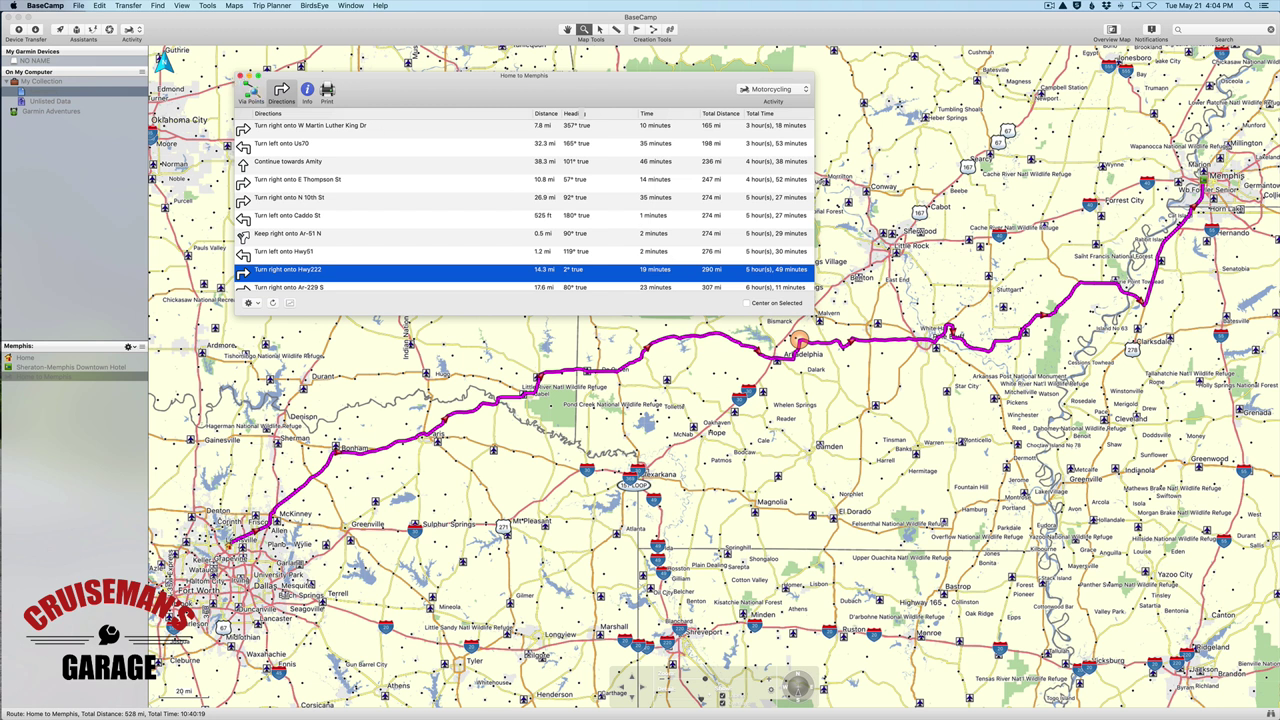
Search the map around the route near Arkadelphia for Holiday Inn and show matches from all points of interest.
{"action": "left_click", "coordinate": [252, 92]}
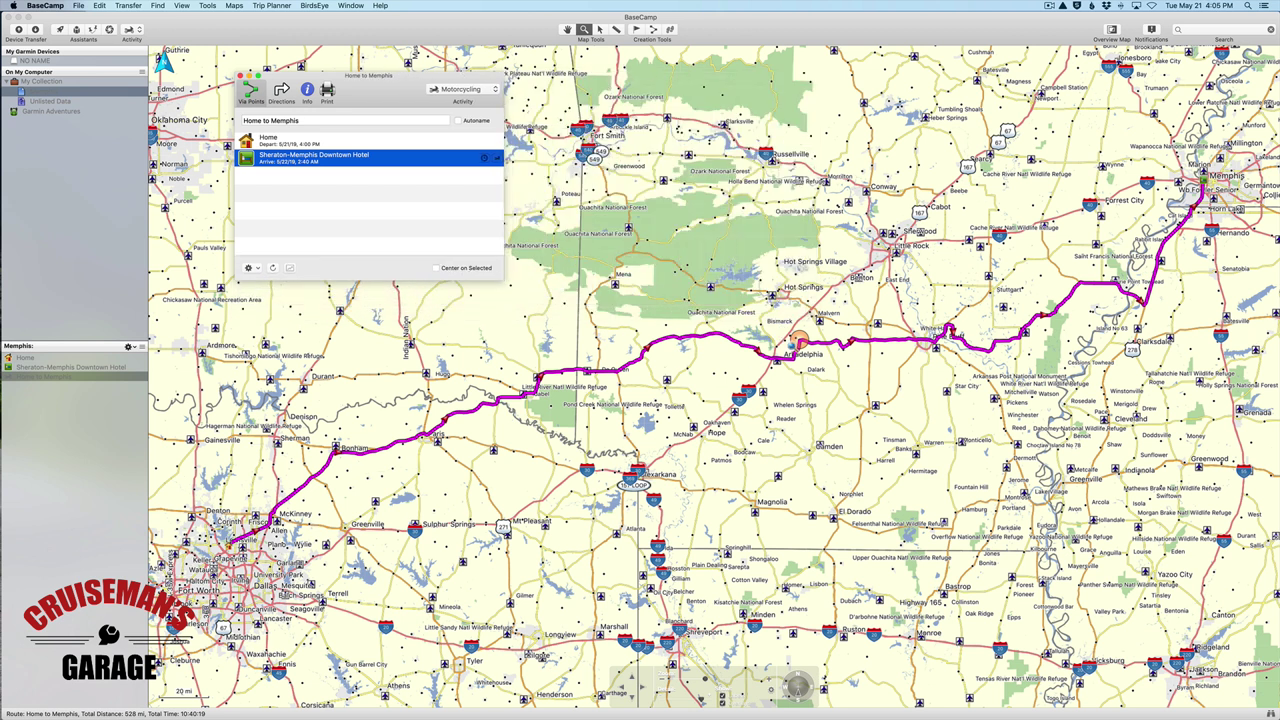
{"action": "left_click", "coordinate": [830, 383]}
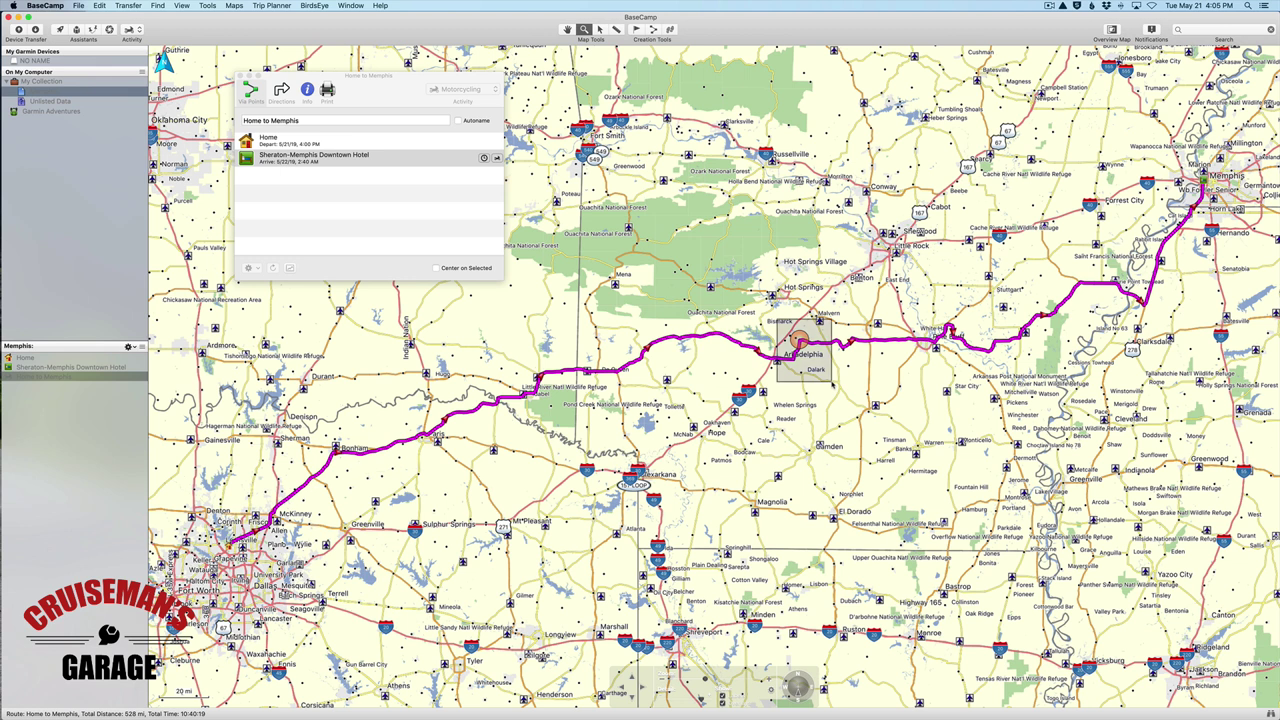
{"action": "left_click_drag", "start_coordinate": [830, 383], "coordinate": [834, 383]}
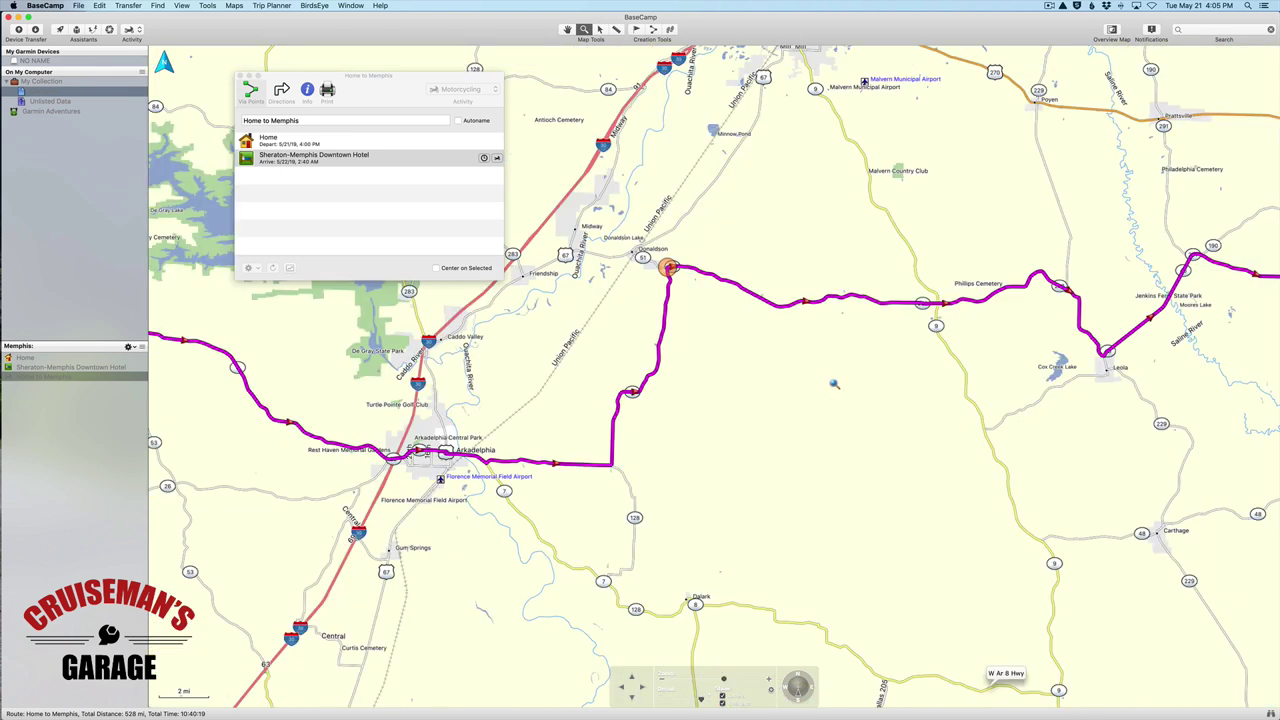
{"action": "left_click", "coordinate": [1211, 29]}
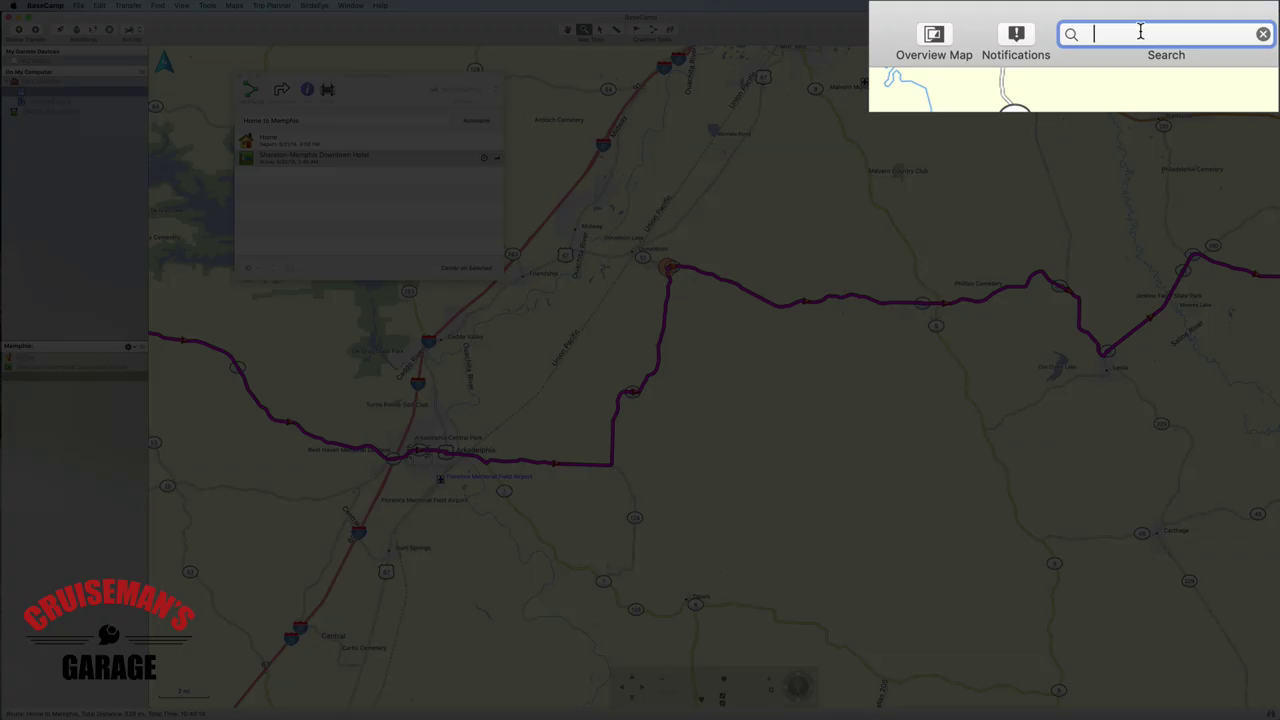
{"action": "type", "text": "Holiday Inn"}
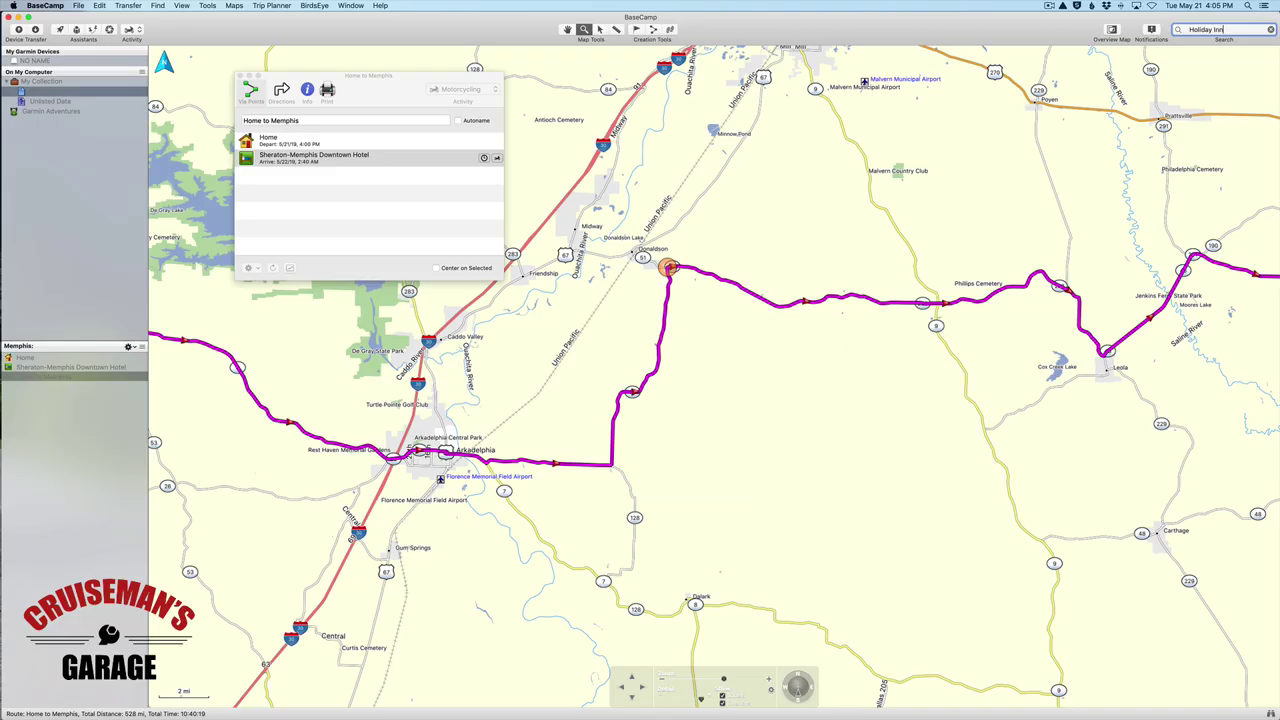
{"action": "key", "text": "Return"}
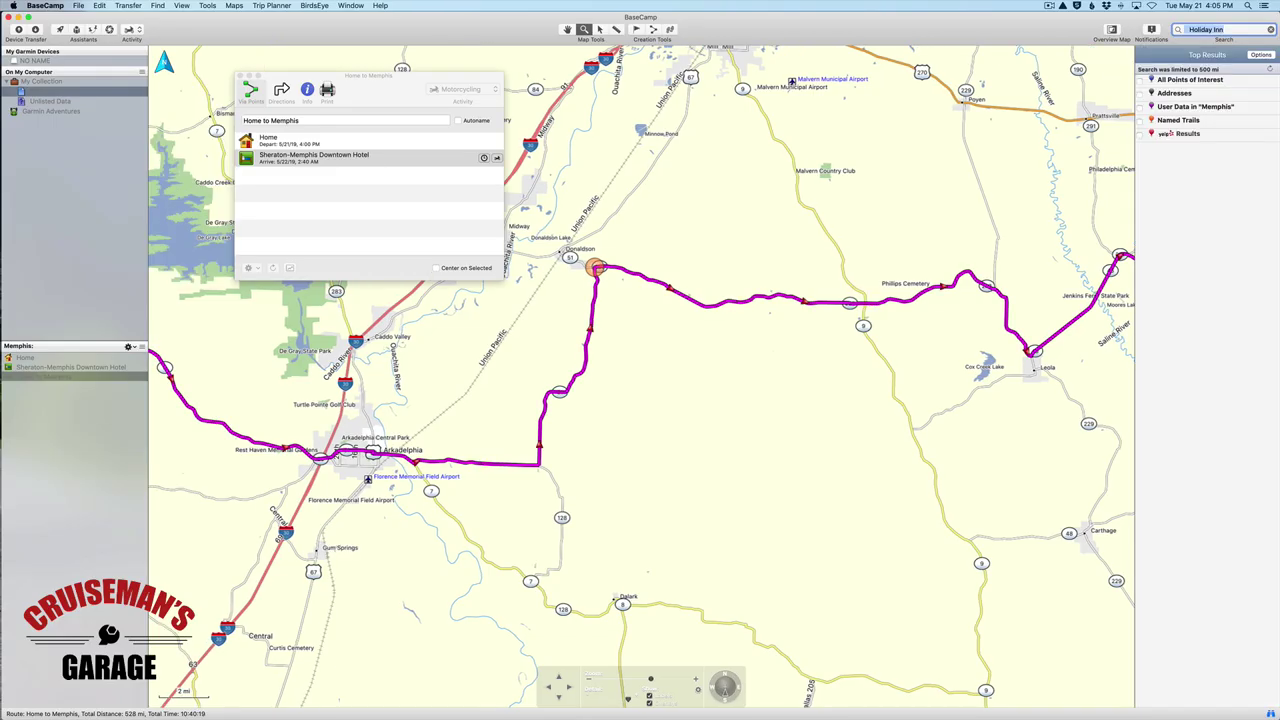
{"action": "left_click", "coordinate": [1140, 81]}
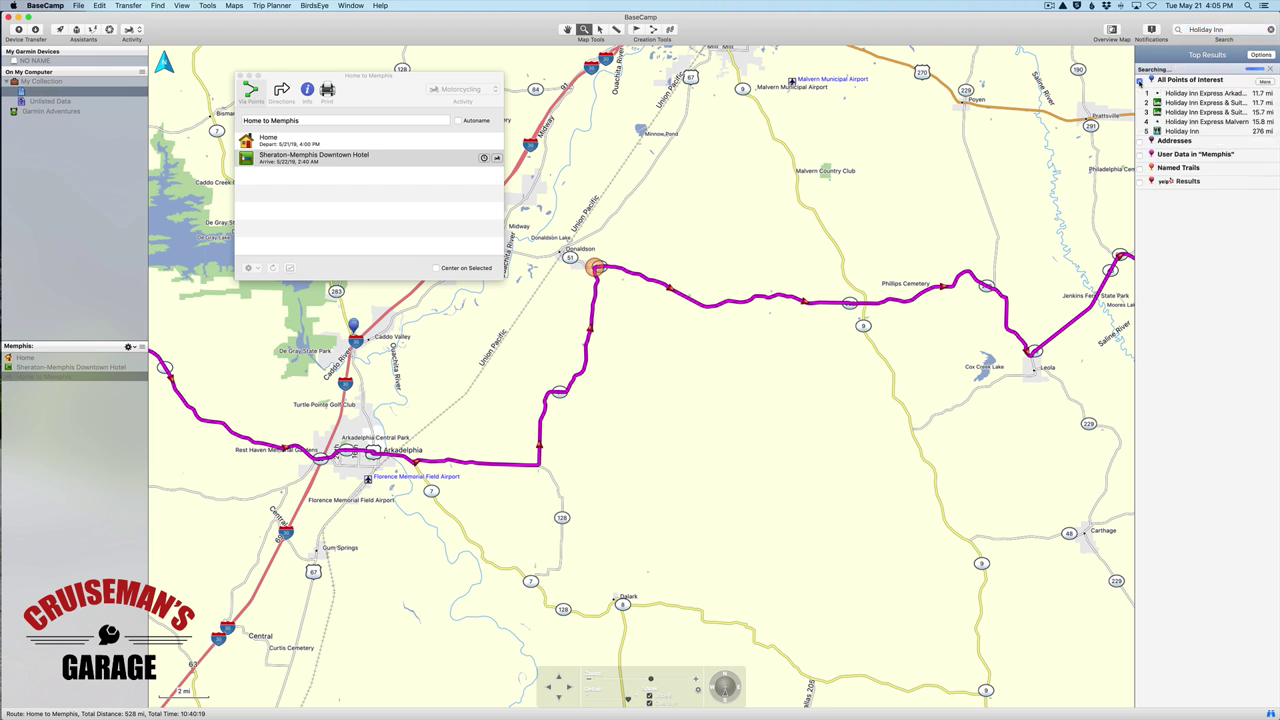
Inspect the Caddo Valley and Malvern Holiday Inn Express results on the map, moving the route window clear of them.
{"action": "left_click_drag", "start_coordinate": [405, 79], "coordinate": [243, 84]}
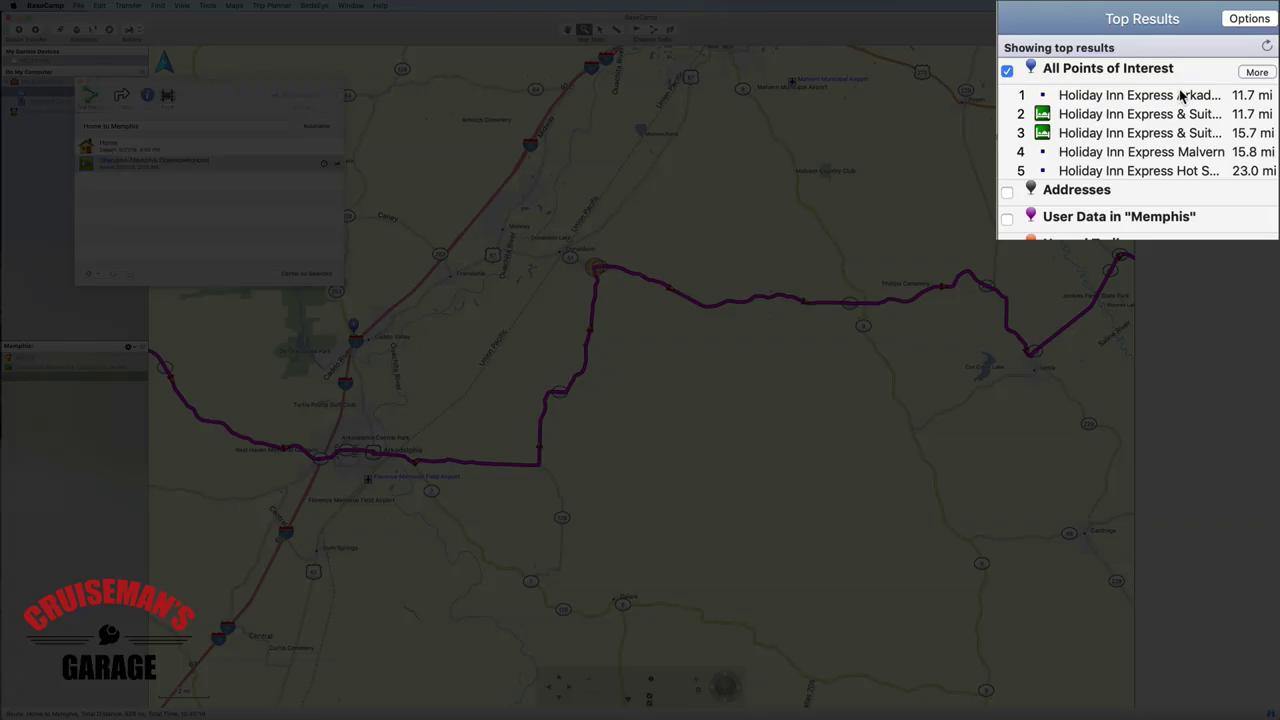
{"action": "left_click", "coordinate": [1118, 114]}
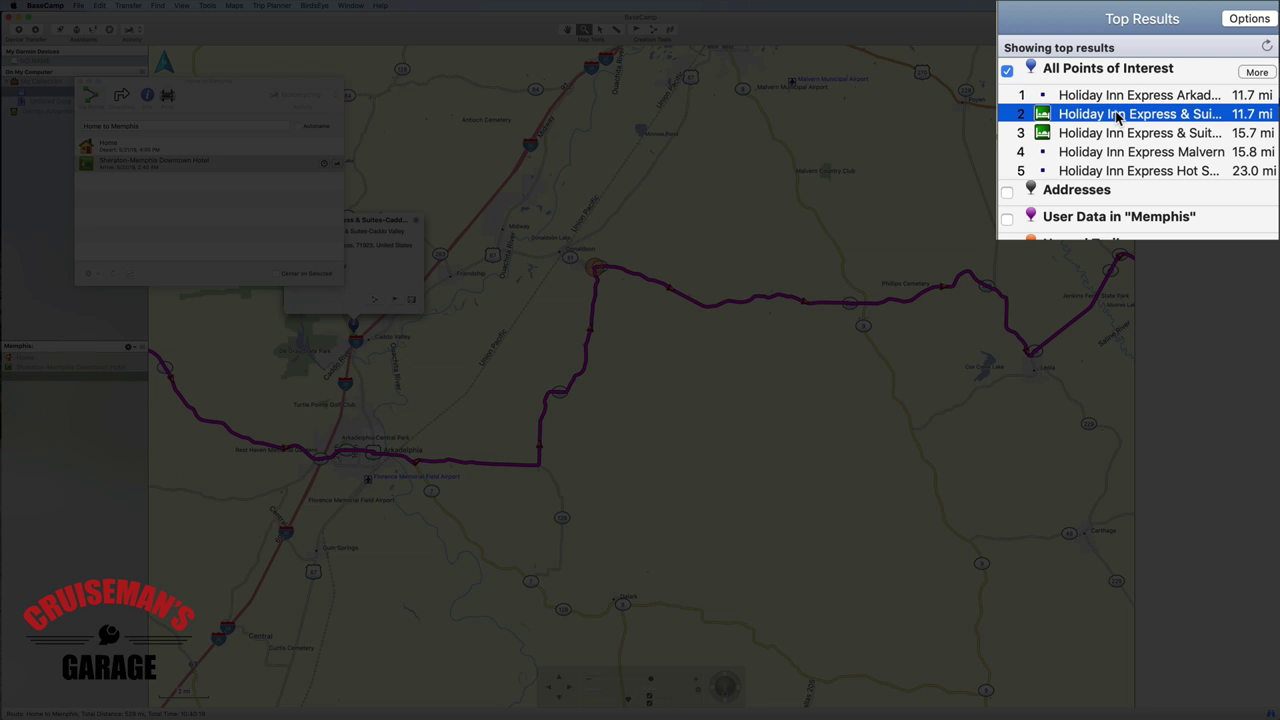
{"action": "left_click_drag", "start_coordinate": [229, 85], "coordinate": [844, 400]}
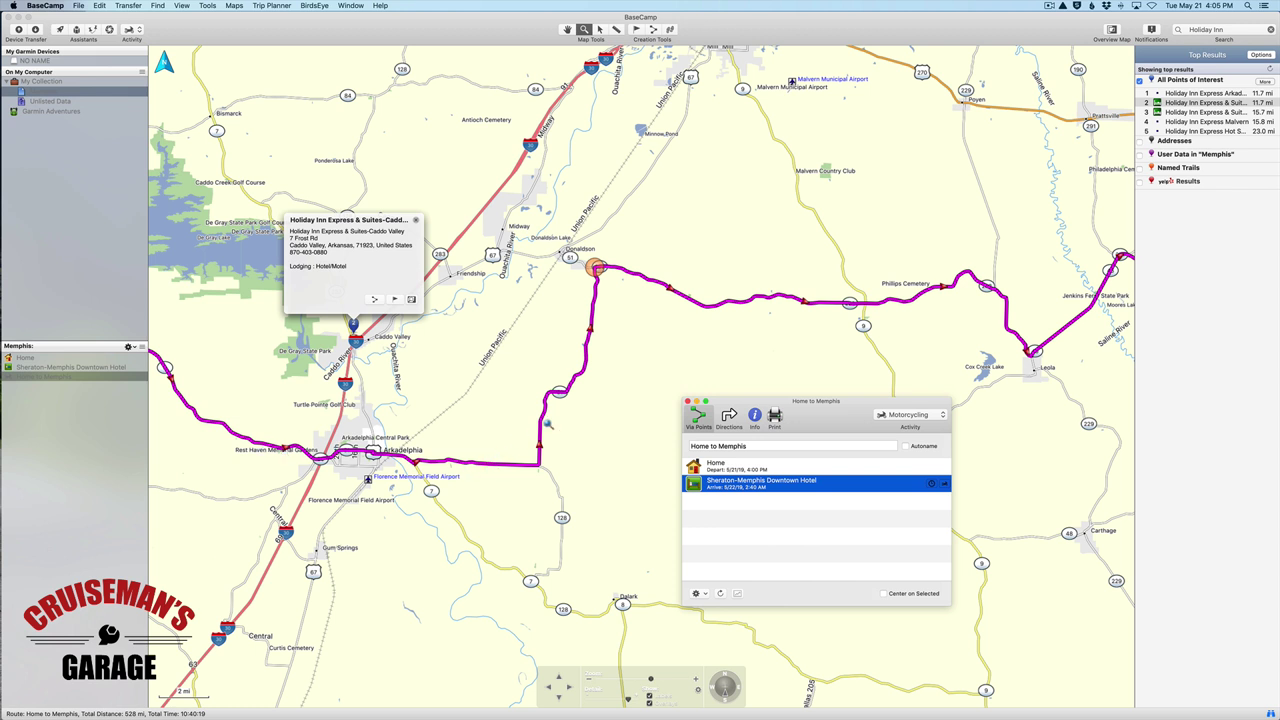
{"action": "left_click", "coordinate": [1192, 94]}
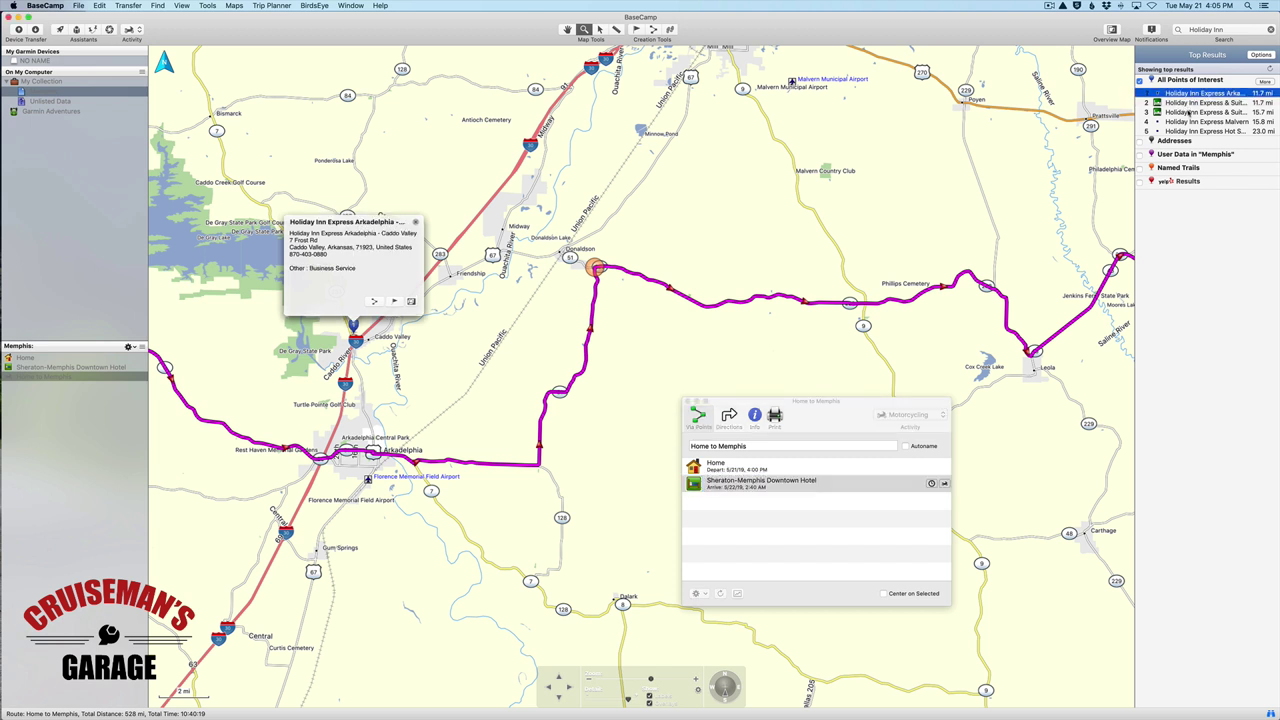
{"action": "left_click", "coordinate": [1192, 112]}
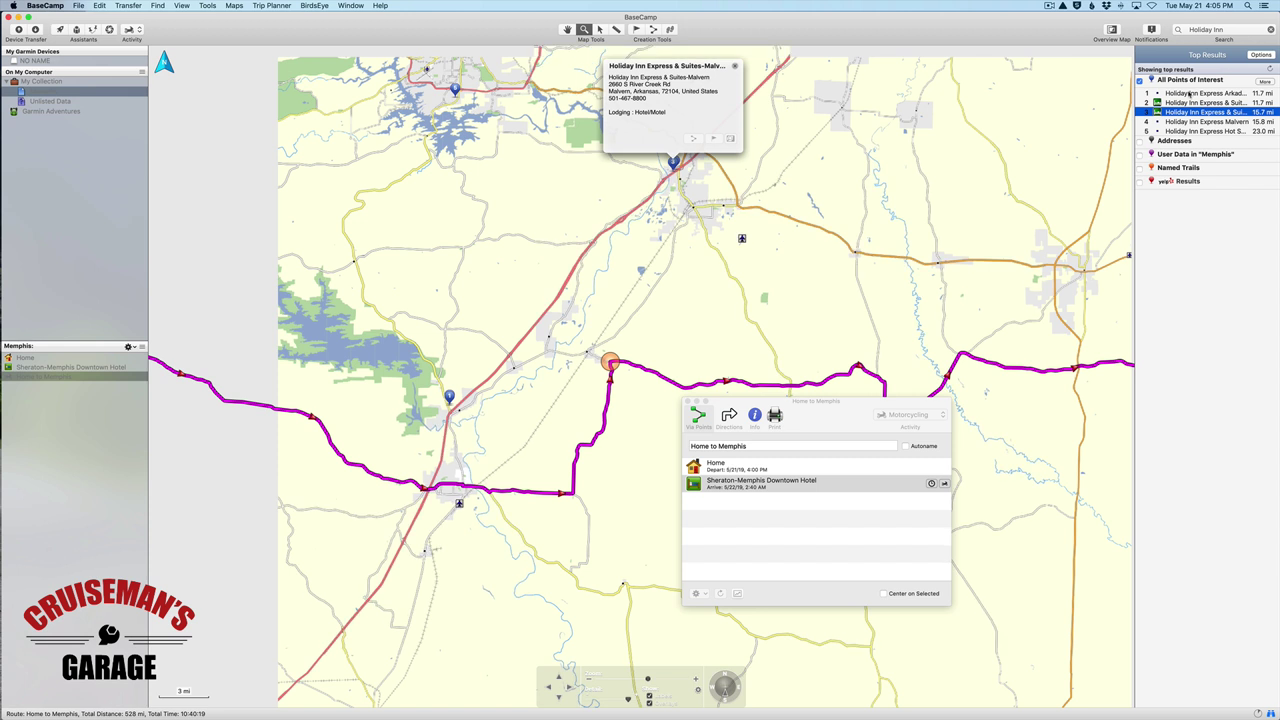
Save Holiday Inn Express Arkadelphia - Caddo Valley as a waypoint and change its symbol to the green lodging icon.
{"action": "left_click", "coordinate": [1190, 93]}
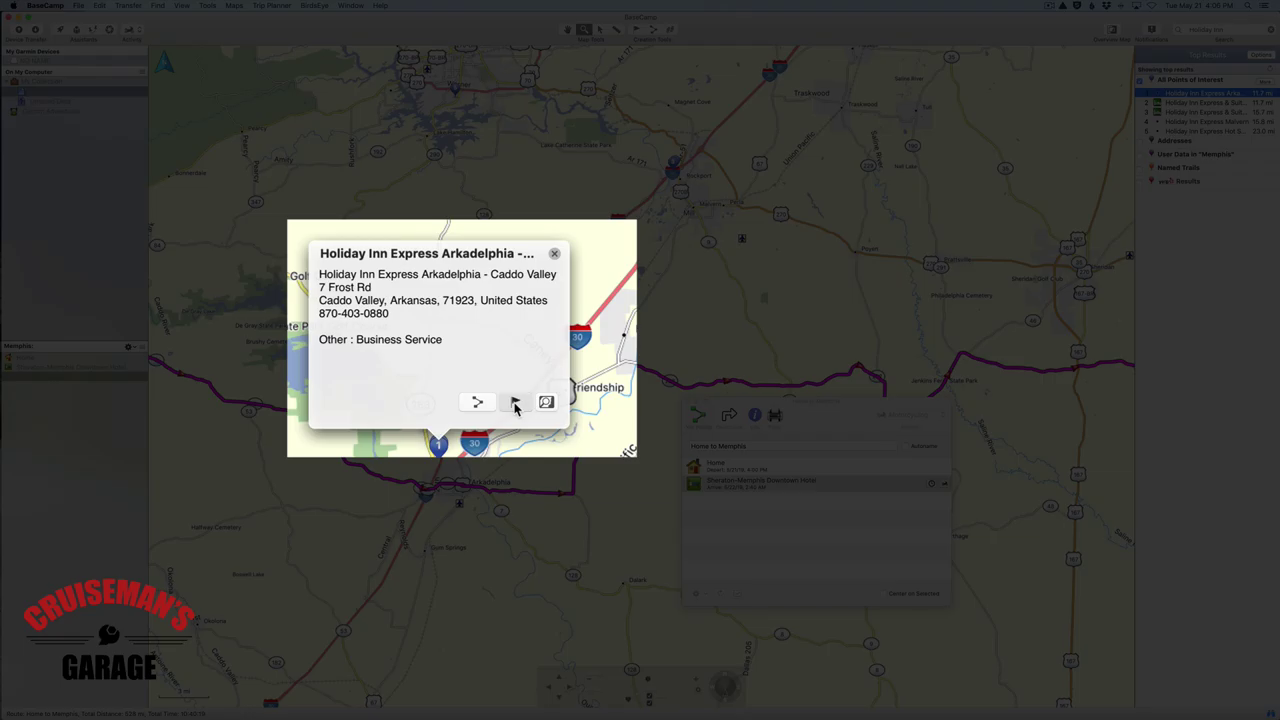
{"action": "left_click", "coordinate": [515, 403]}
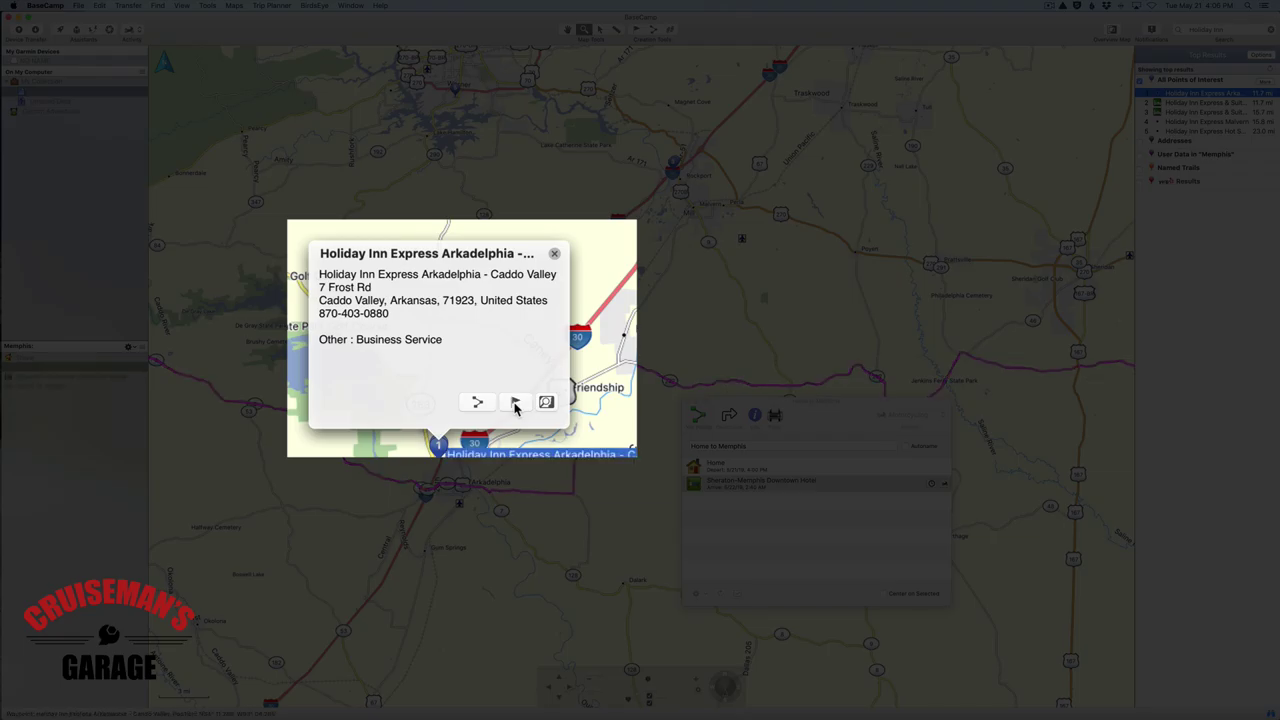
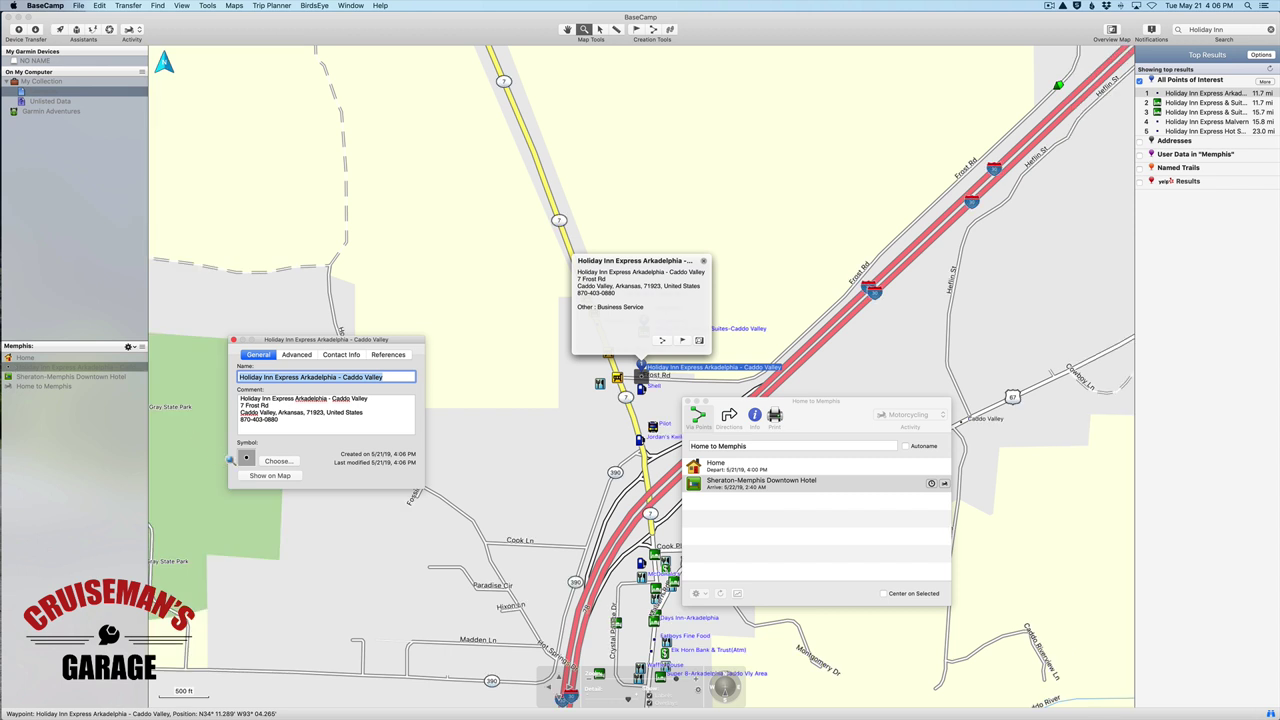
{"action": "left_click", "coordinate": [277, 461]}
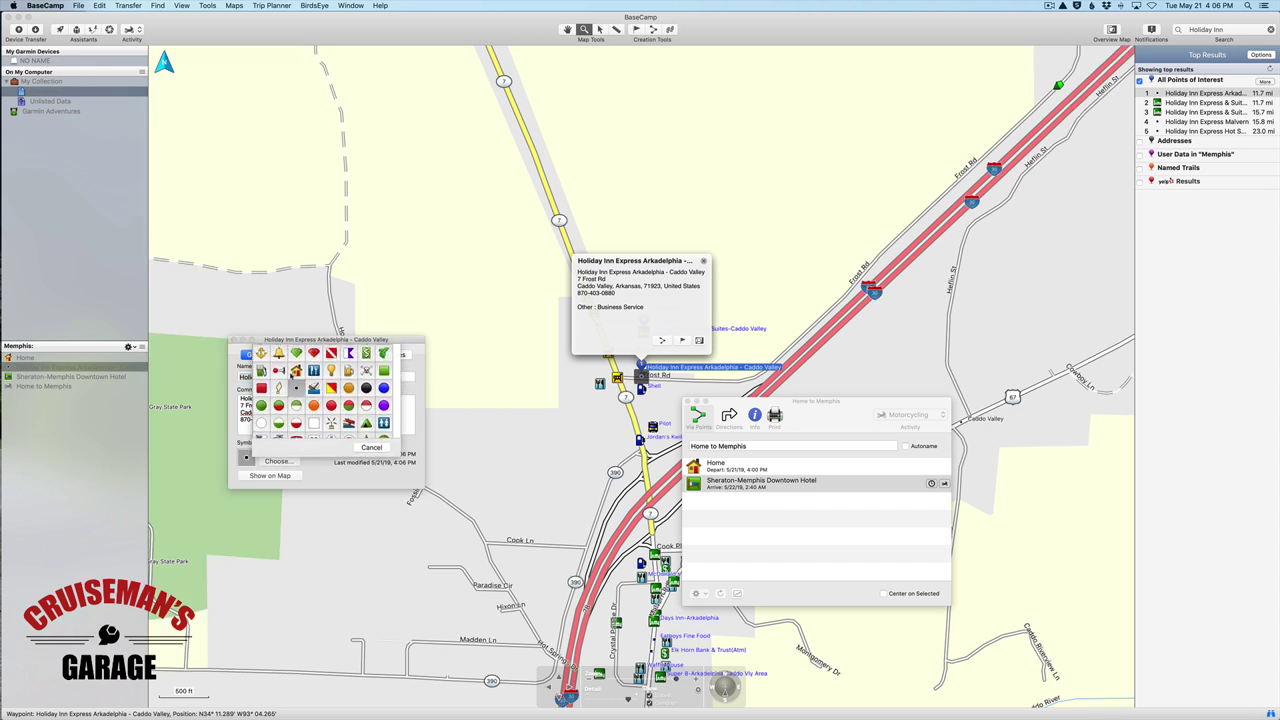
{"action": "scroll", "coordinate": [296, 371], "scroll_direction": "down", "scroll_amount": 10}
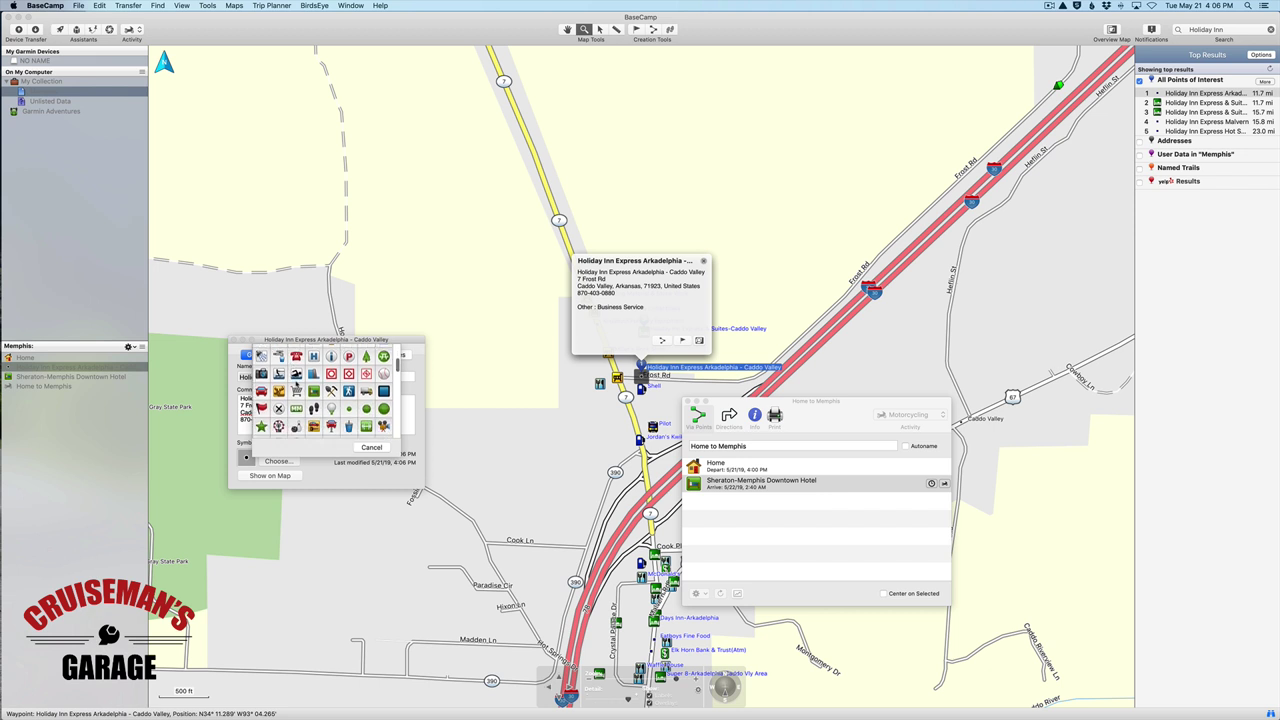
{"action": "left_click", "coordinate": [315, 394]}
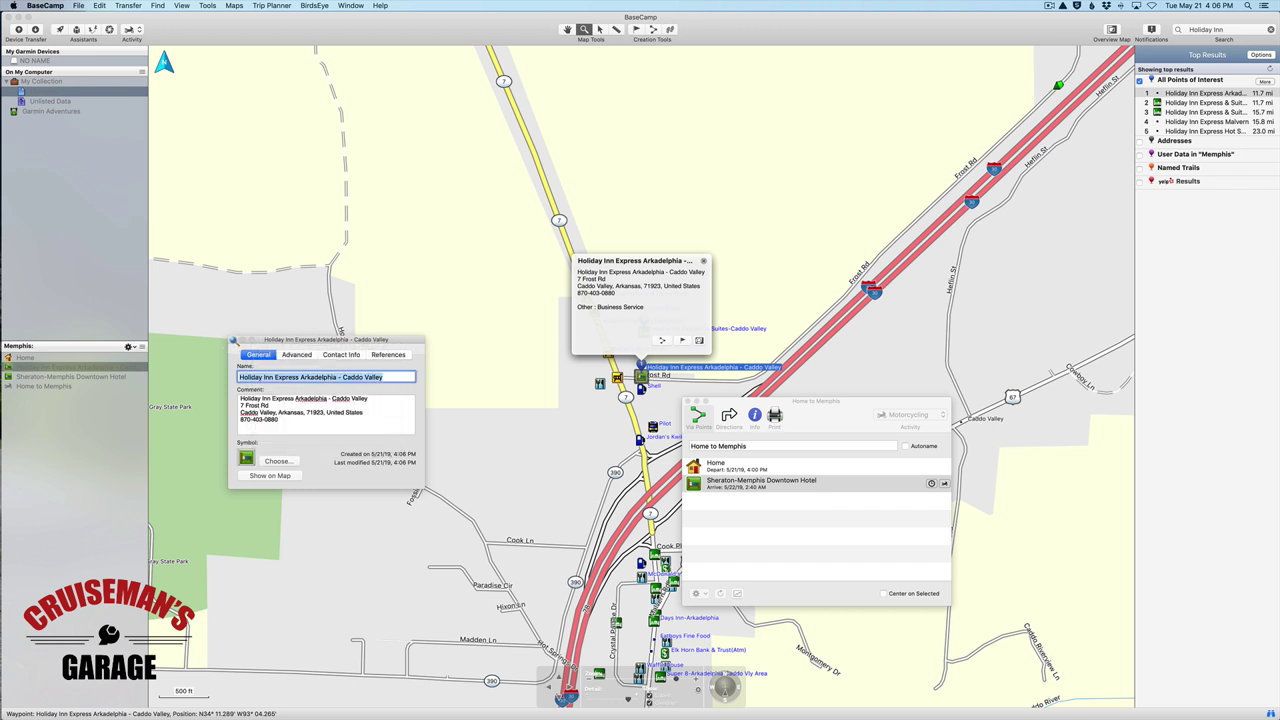
Close the waypoint's properties and insert Holiday Inn Express Arkadelphia - Caddo Valley as a via point between Home and Sheraton-Memphis Downtown Hotel.
{"action": "left_click", "coordinate": [232, 340]}
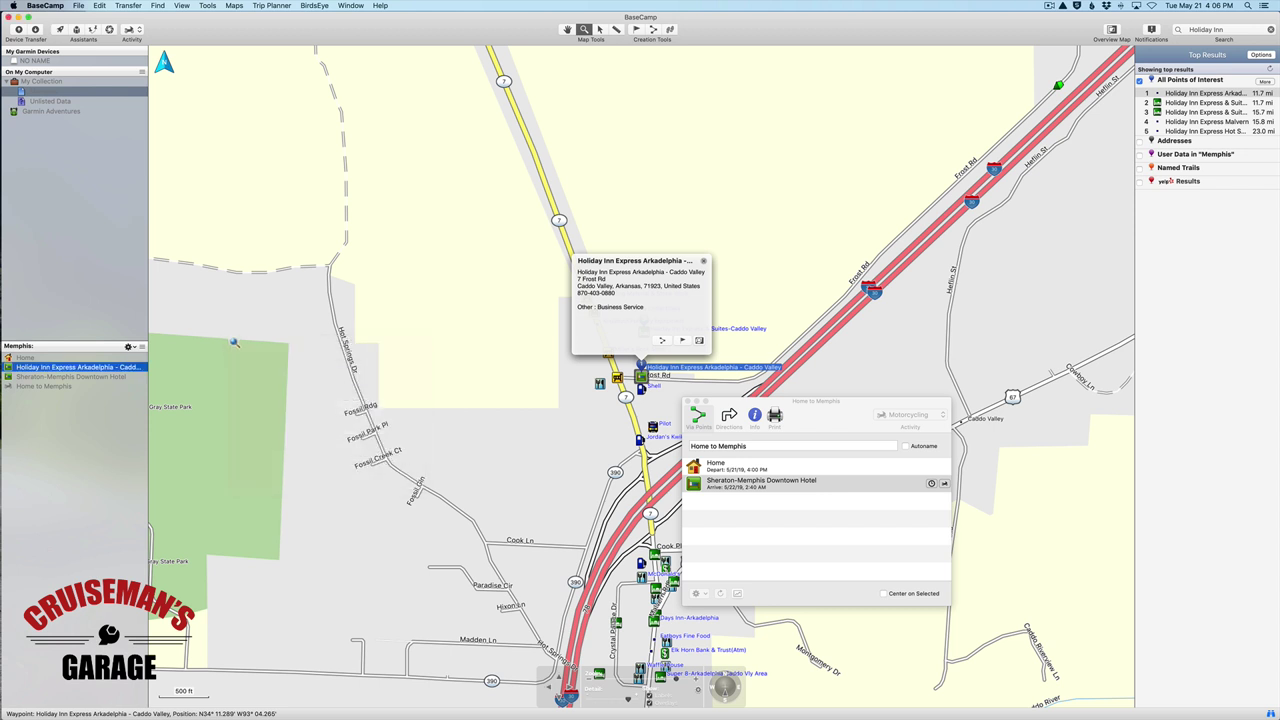
{"action": "left_click", "coordinate": [234, 342]}
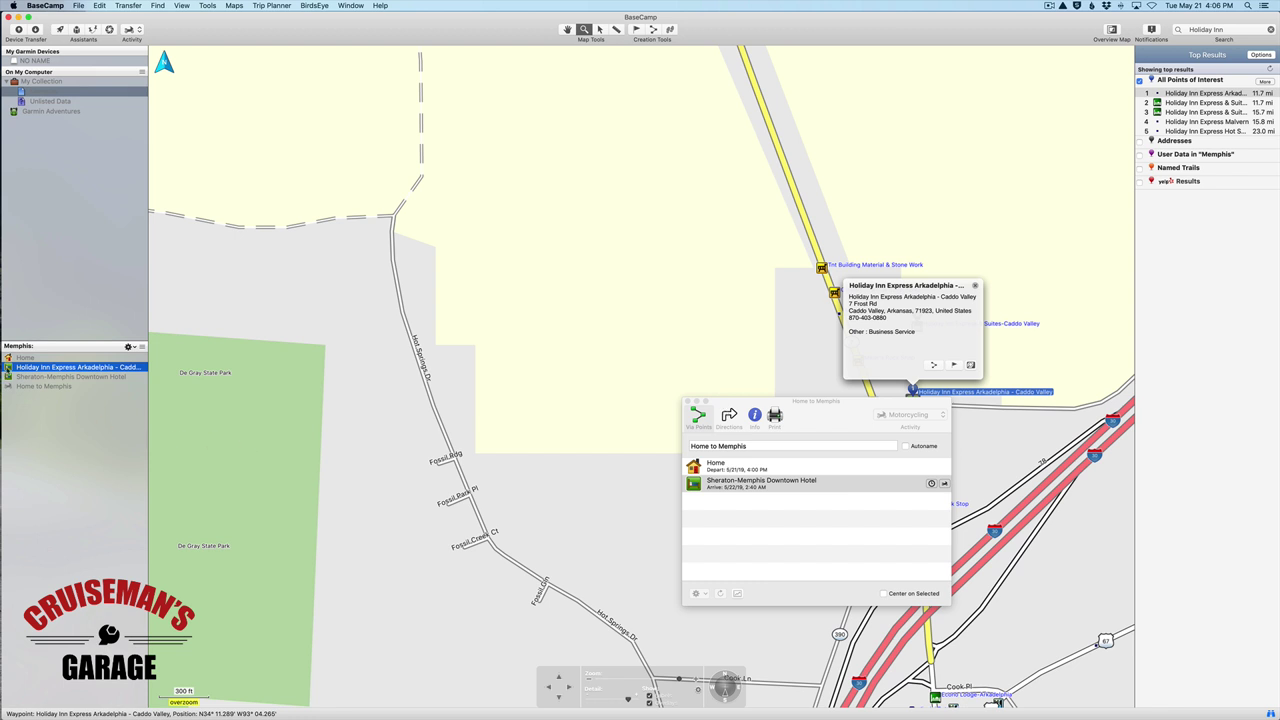
{"action": "left_click_drag", "start_coordinate": [12, 368], "coordinate": [742, 478]}
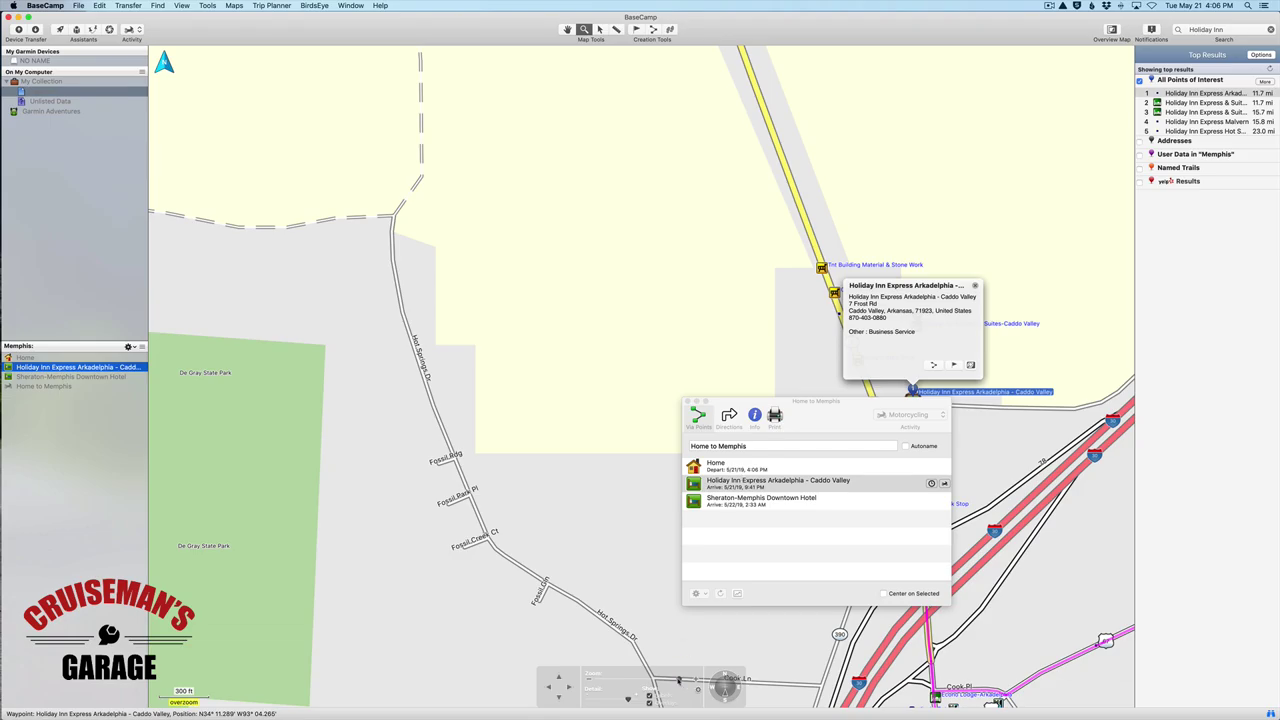
Examine the recalculated route around the Caddo Valley hotel on the map, moving the route window clear of it.
{"action": "left_click_drag", "start_coordinate": [678, 680], "coordinate": [668, 681]}
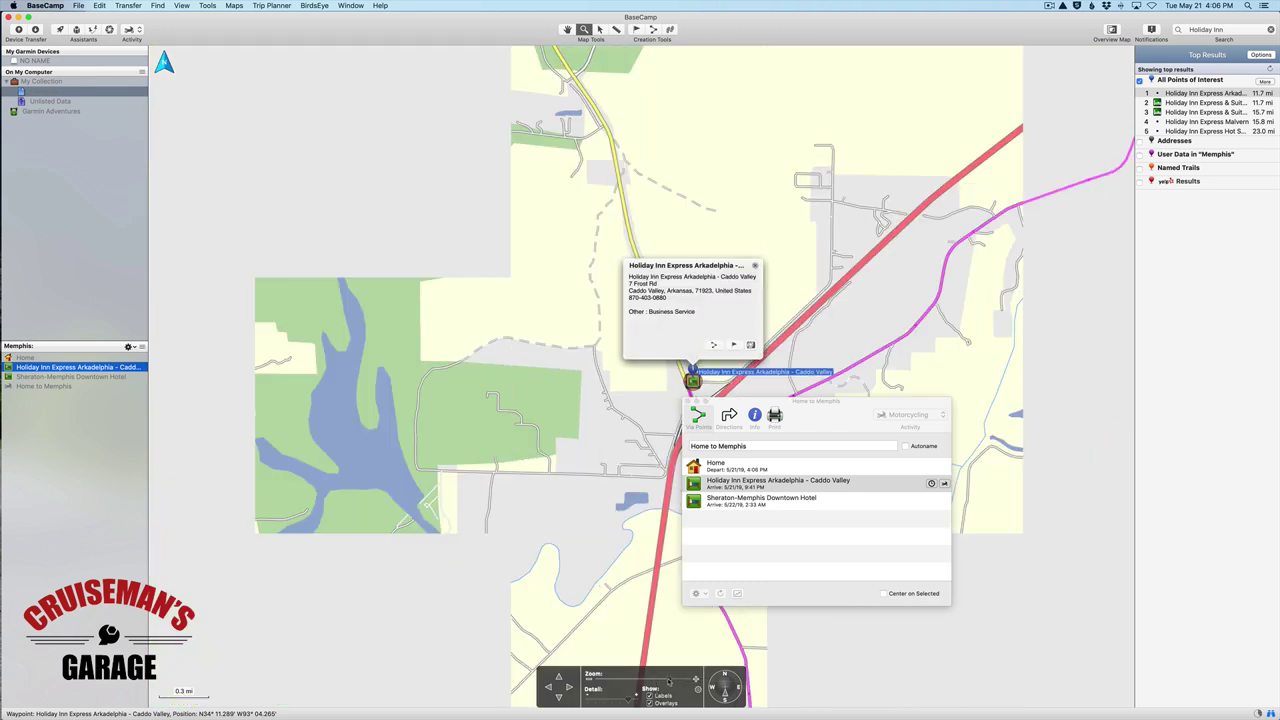
{"action": "left_click_drag", "start_coordinate": [744, 404], "coordinate": [894, 405]}
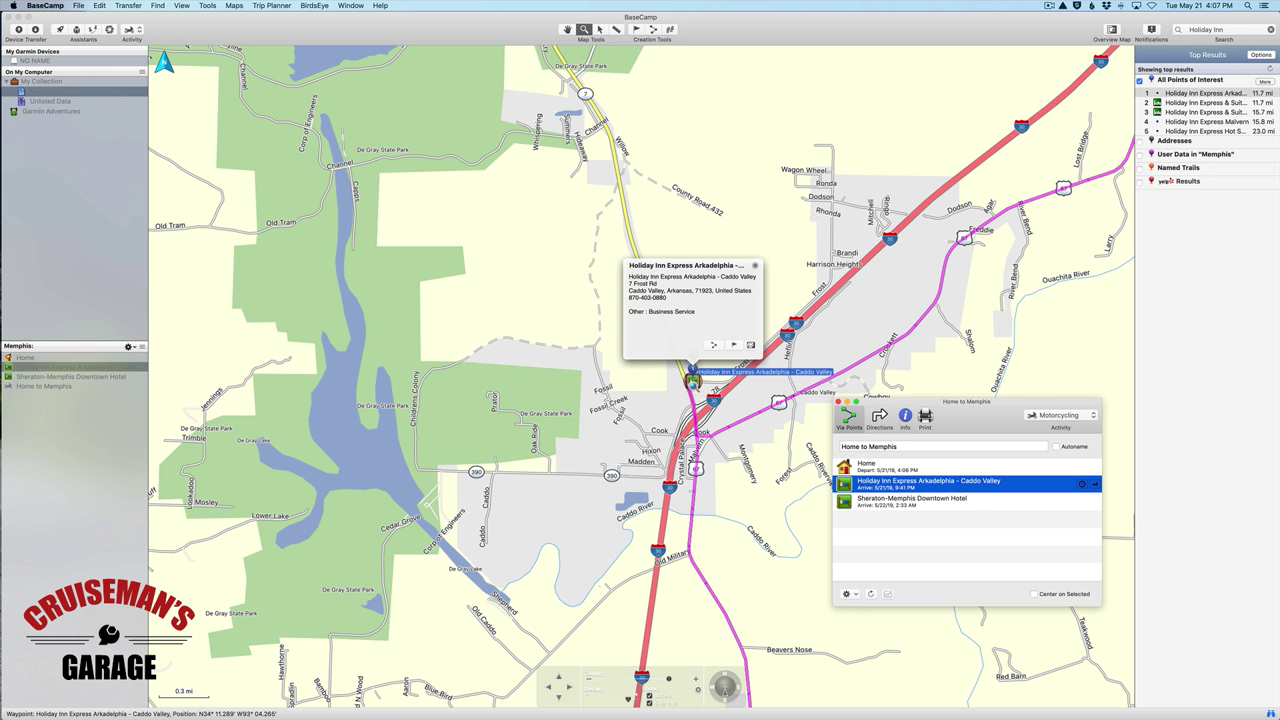
{"action": "scroll", "coordinate": [692, 381], "scroll_direction": "up", "scroll_amount": 1}
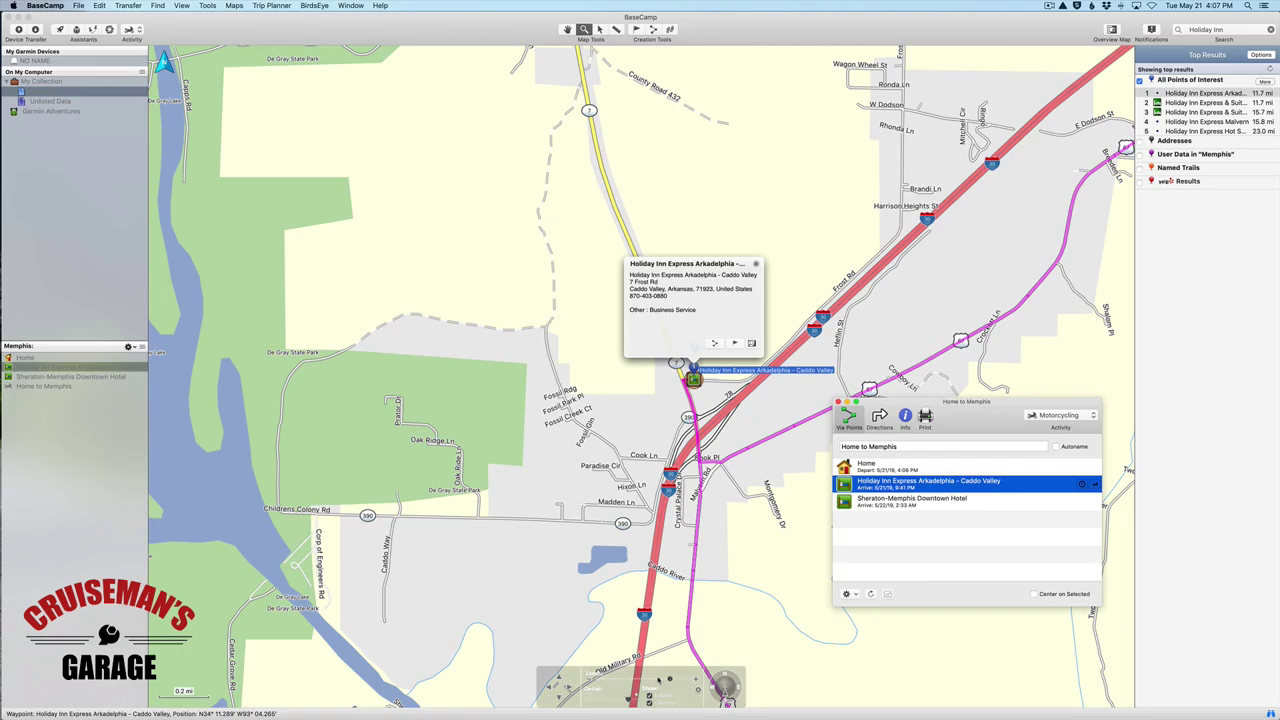
{"action": "left_click", "coordinate": [657, 681]}
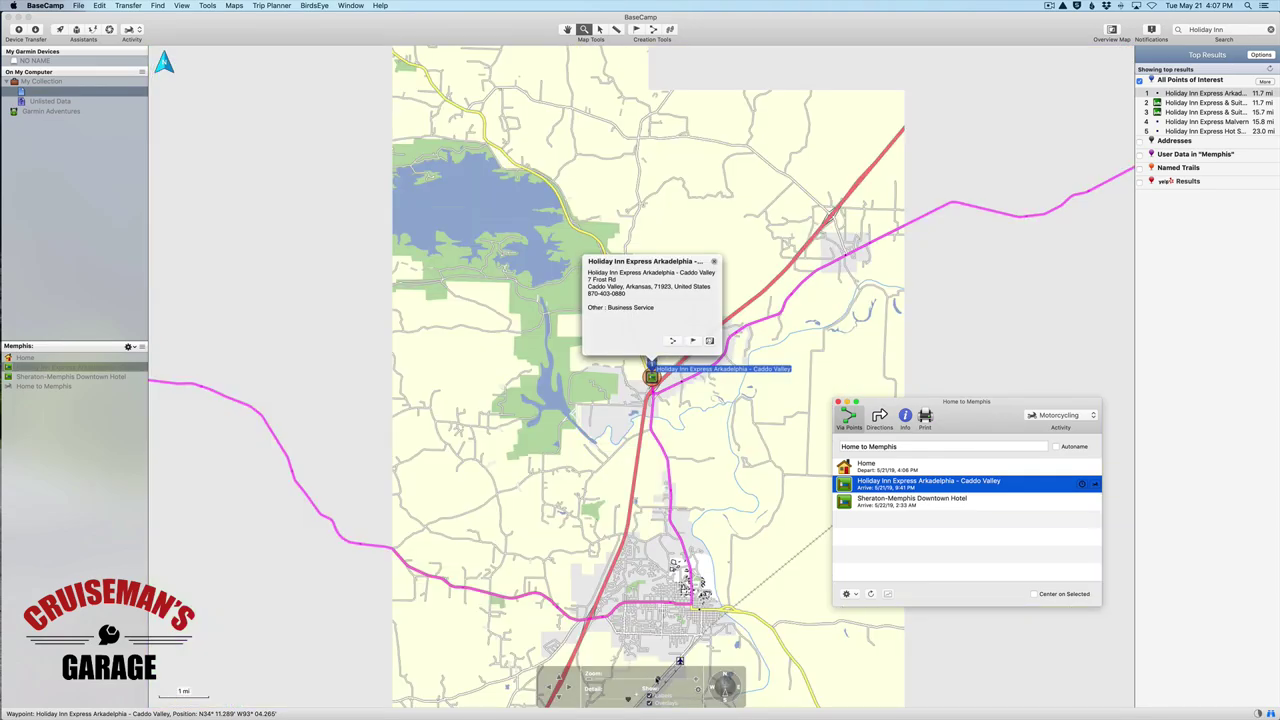